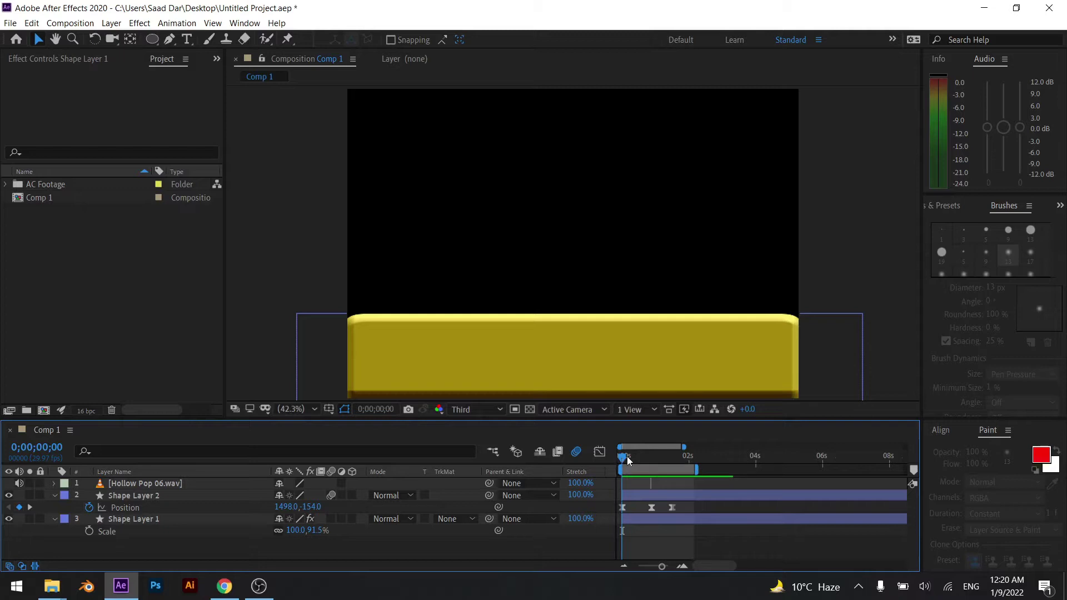
Play and stop a preview of the existing animation
key(space)
key(space)
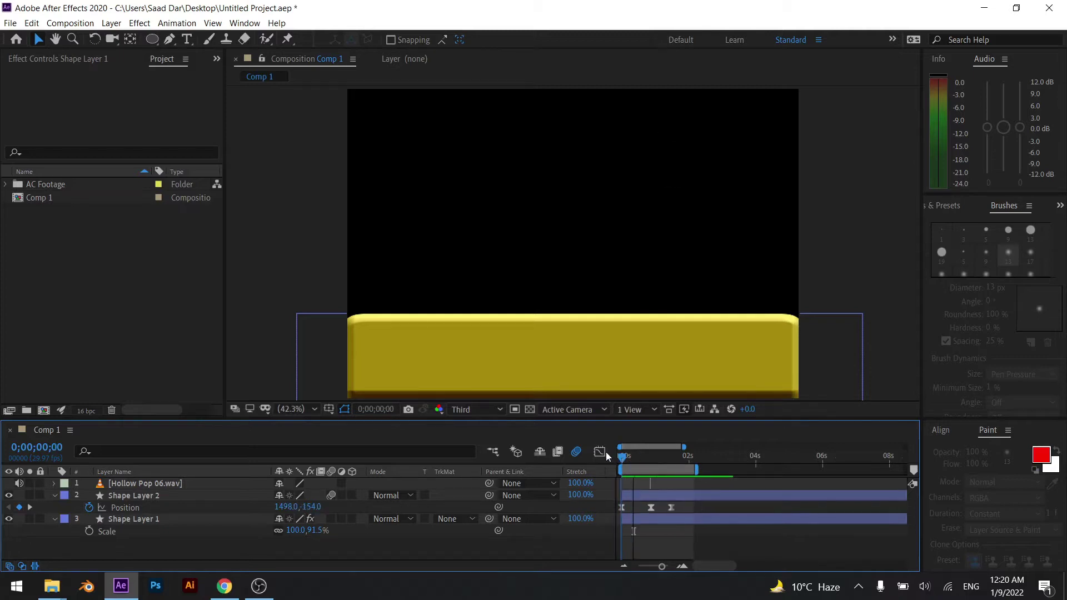
key(space)
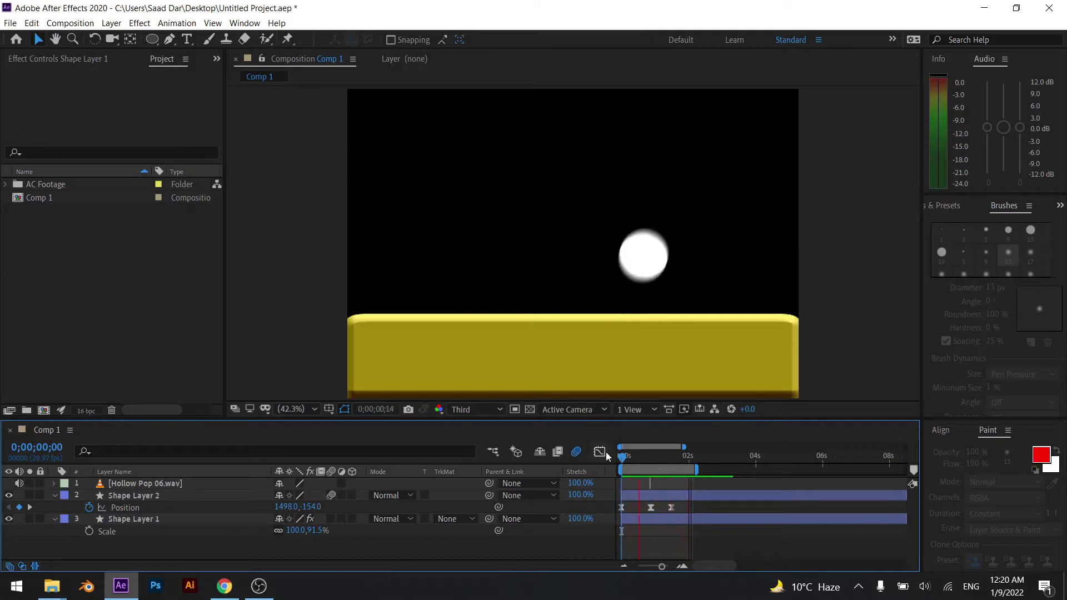
key(space)
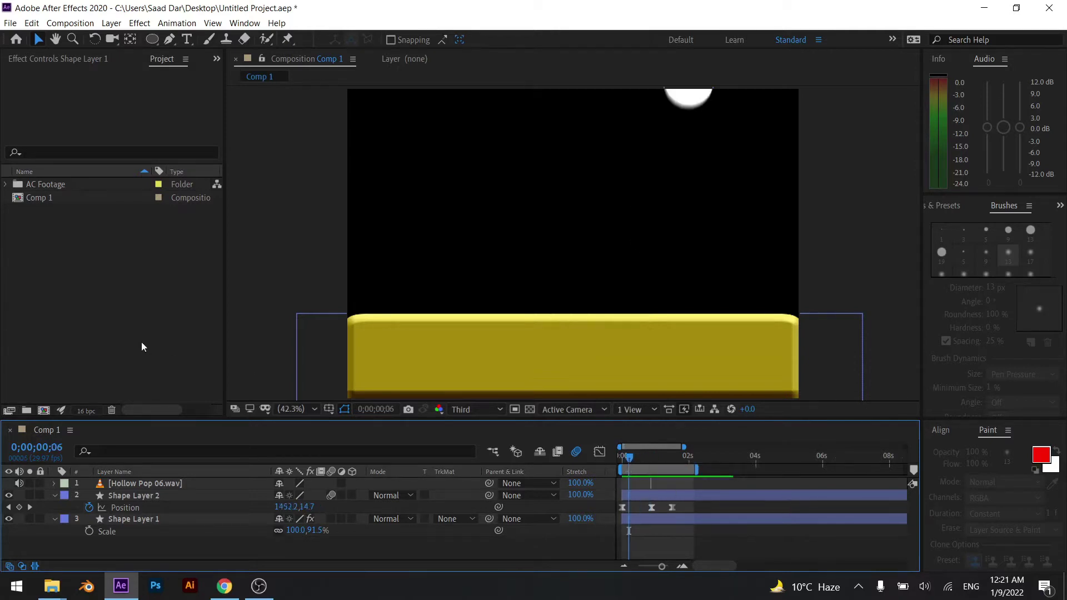
Create a new 1920x1080 composition named 'ball', 5 seconds long
click(17, 383)
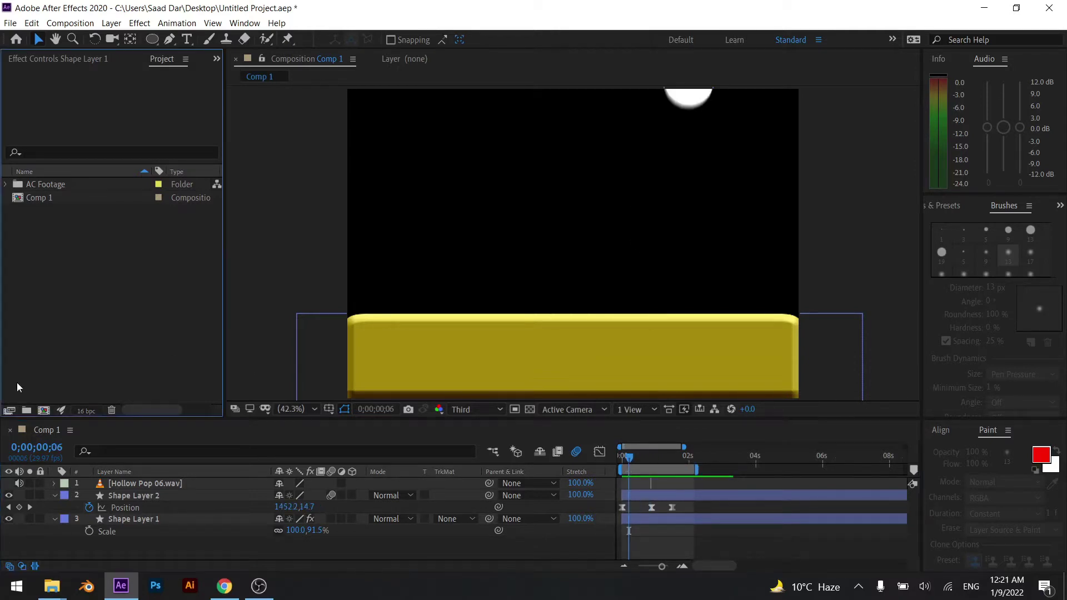
click(43, 411)
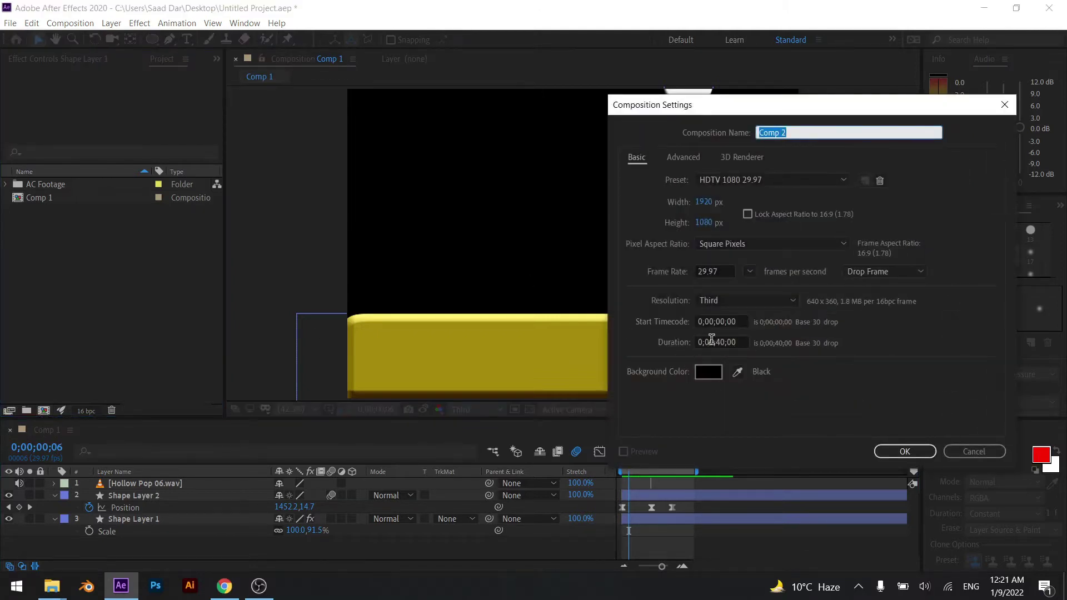
click(714, 342)
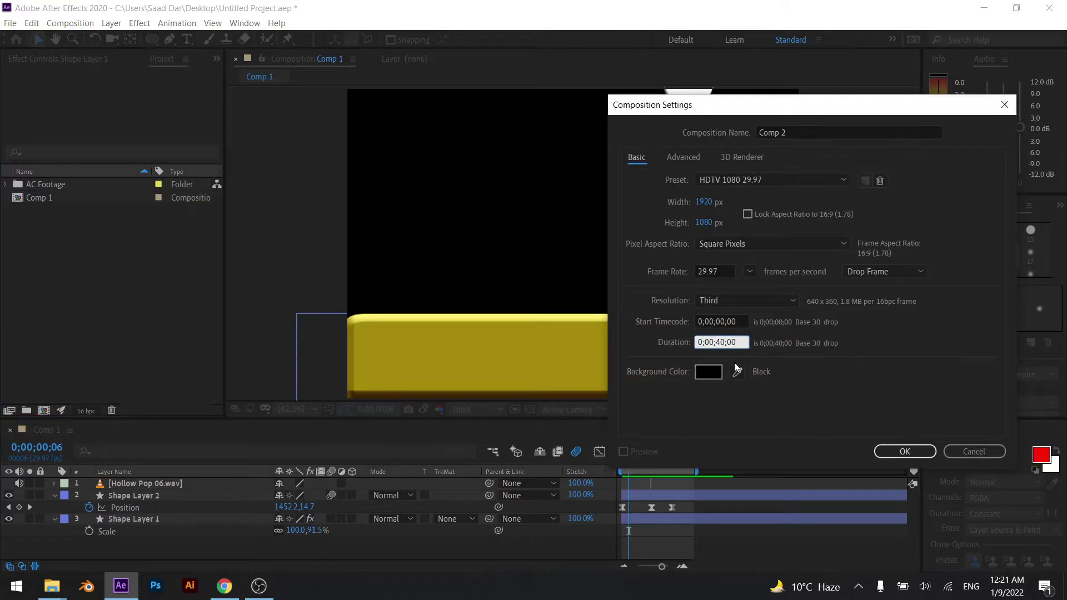
key(shift+Right)
text(1)
text(5)
click(788, 132)
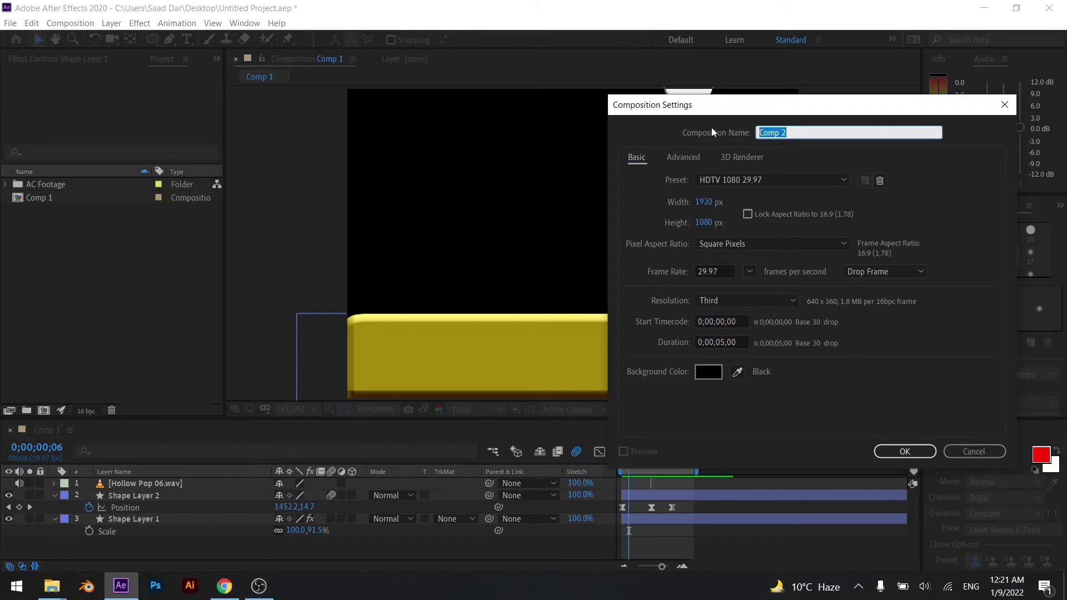
text(ball)
key(Return)
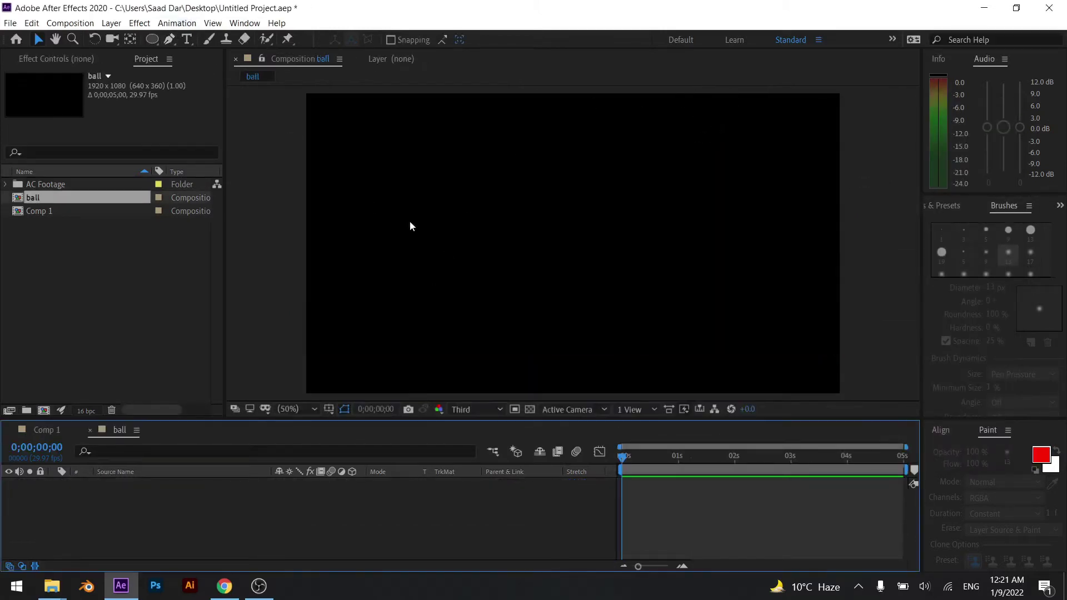
Switch the shape tool to Rectangle, undoing two accidental full-frame ellipses
double_click(157, 40)
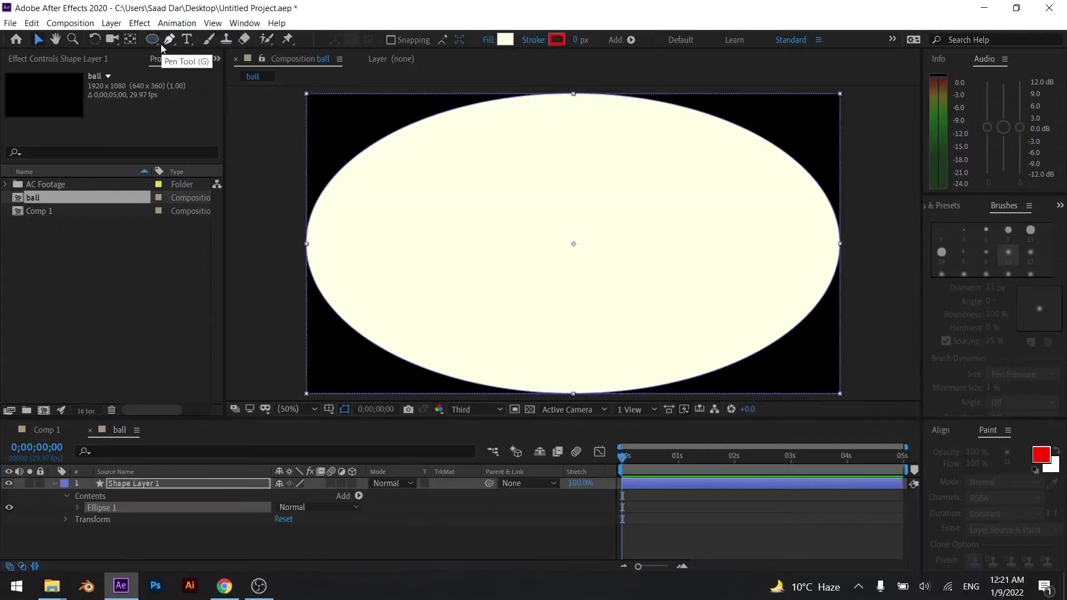
key(ctrl+z)
double_click(156, 39)
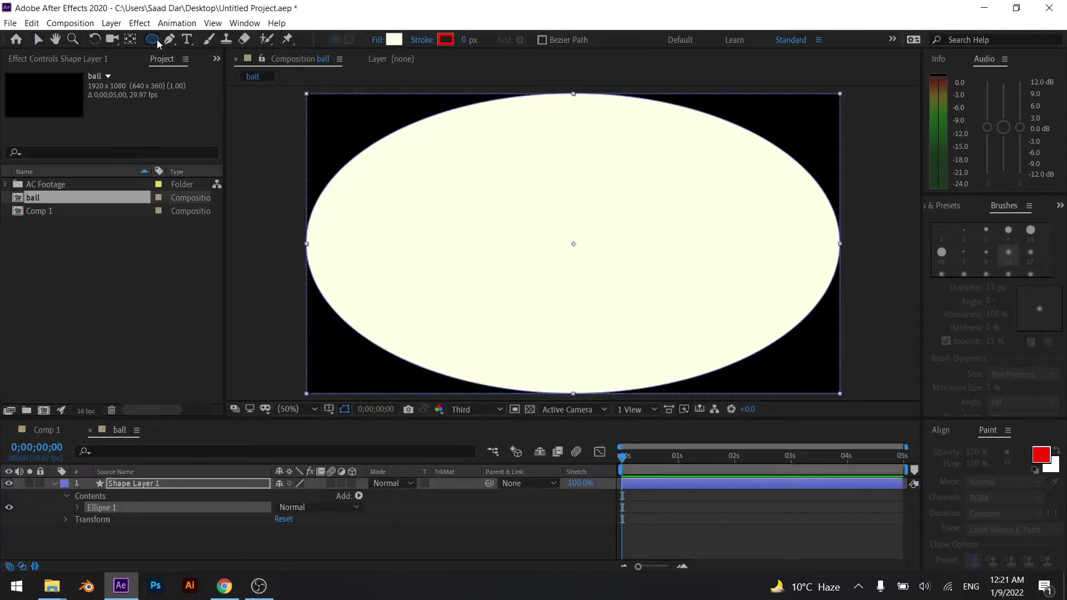
key(ctrl+z)
click(155, 42)
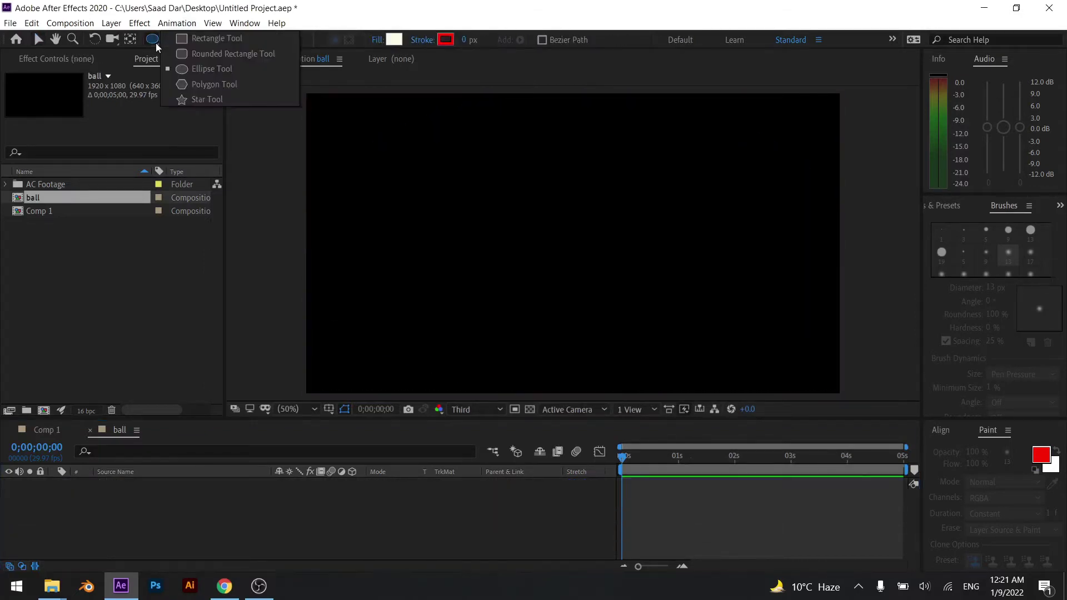
click(202, 45)
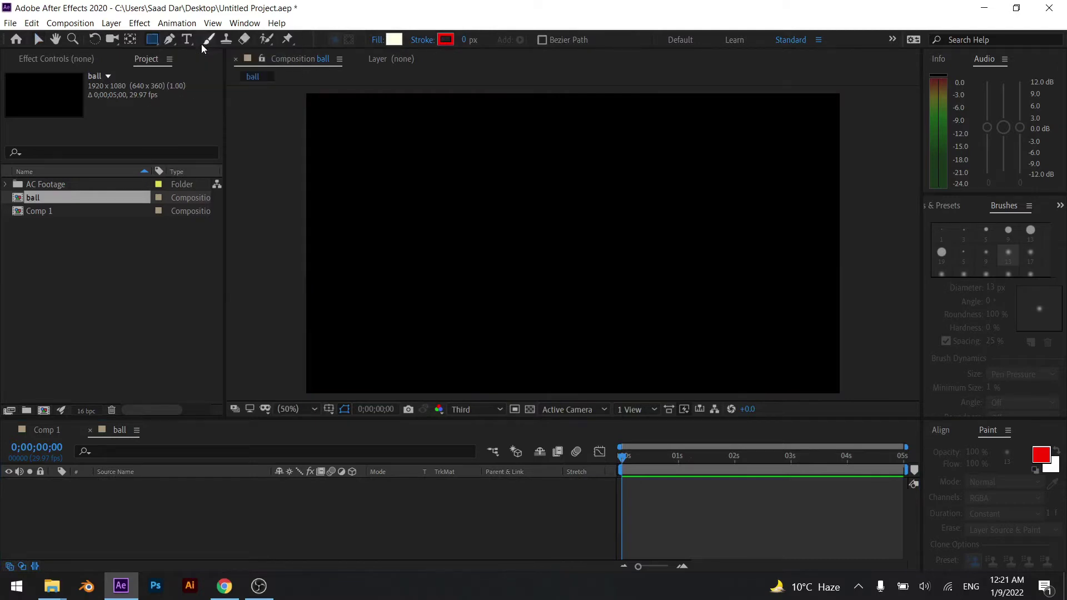
Draw a rectangle across the lower part of the frame, nudged slightly downward
key(comma)
drag(400, 273, 734, 327)
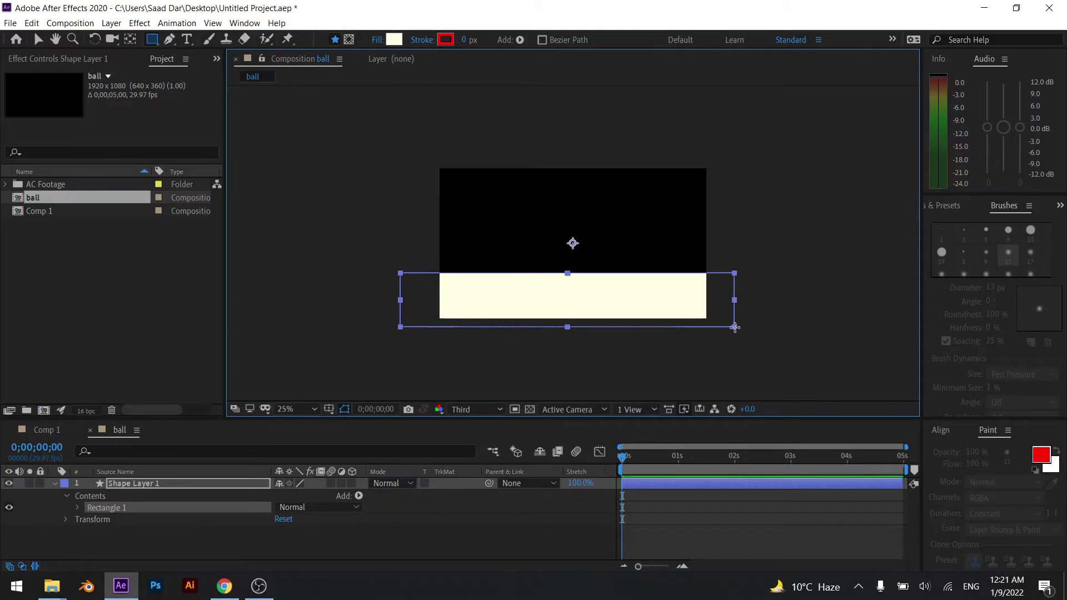
key(shift+Down)
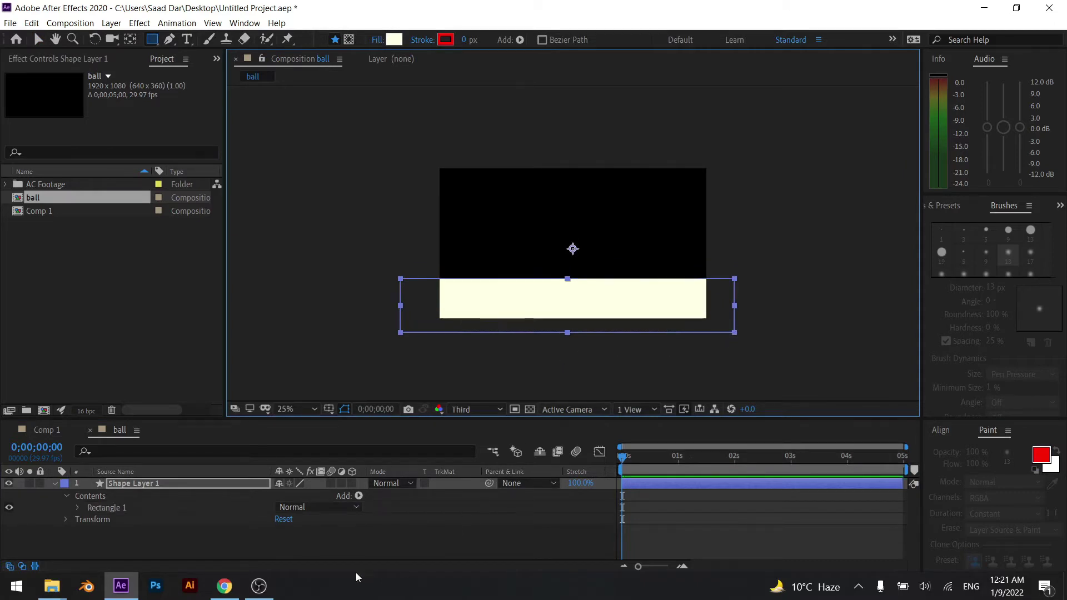
click(54, 482)
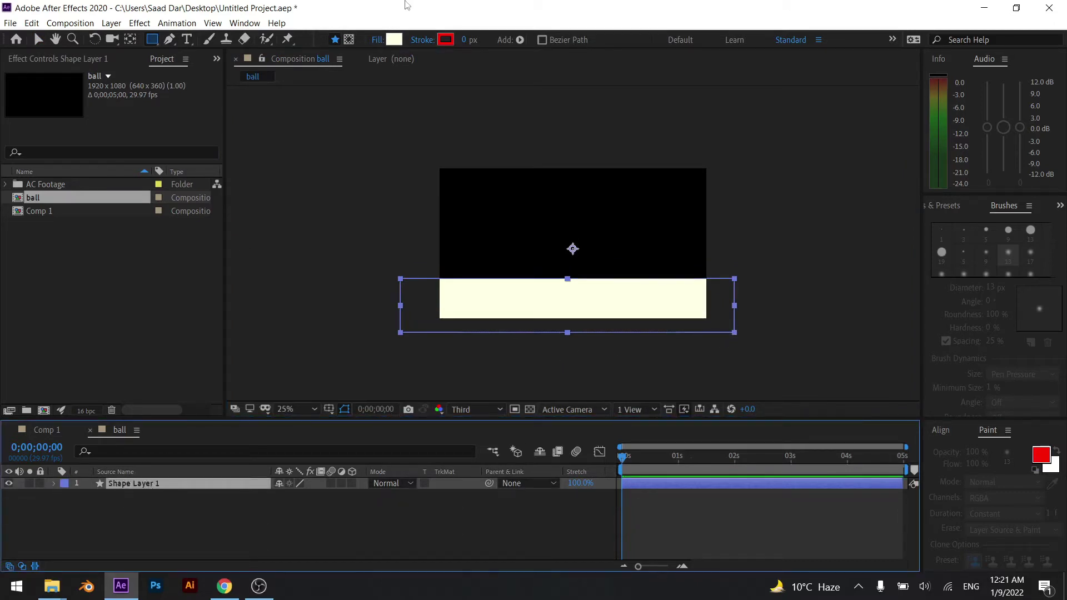
Fill the rectangle with bright yellow so it reads as the floor
click(396, 40)
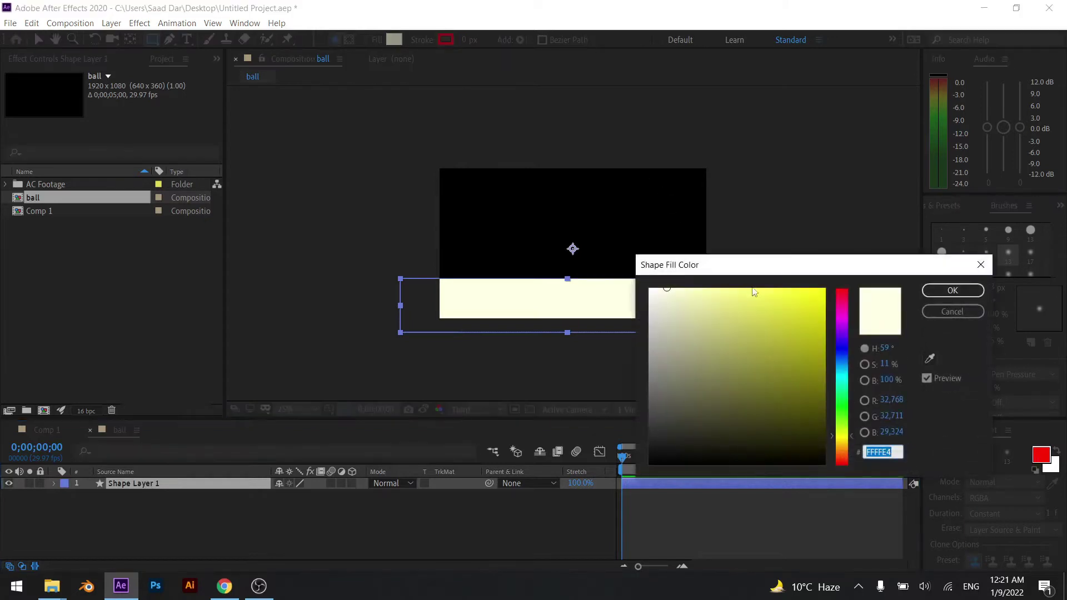
click(820, 291)
click(953, 290)
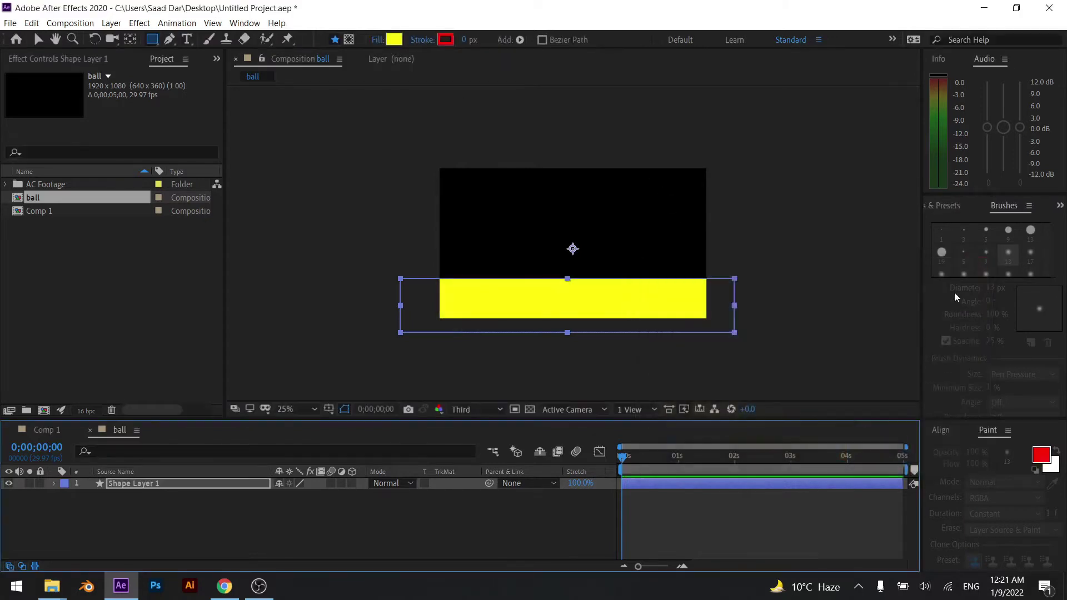
click(563, 540)
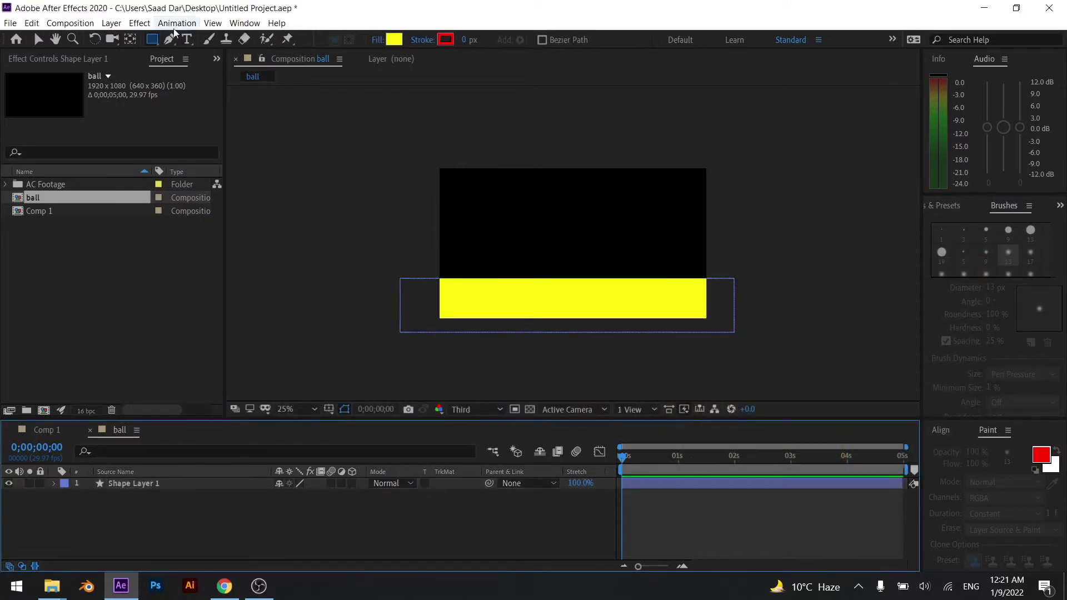
key(period)
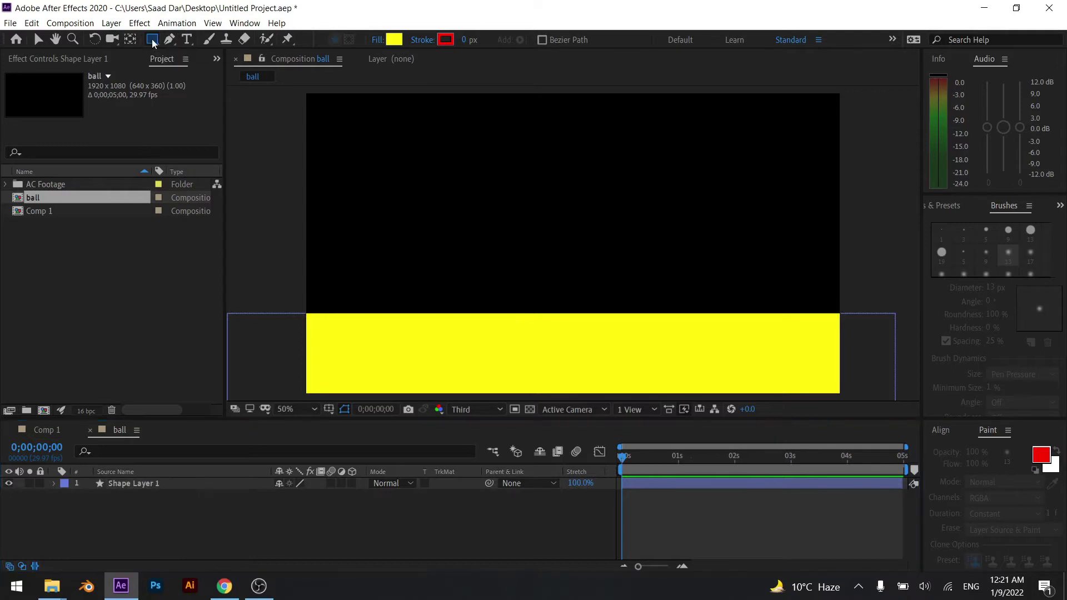
Draw a small circle near the top of the frame with pale cream fill FFFEC9
click(154, 43)
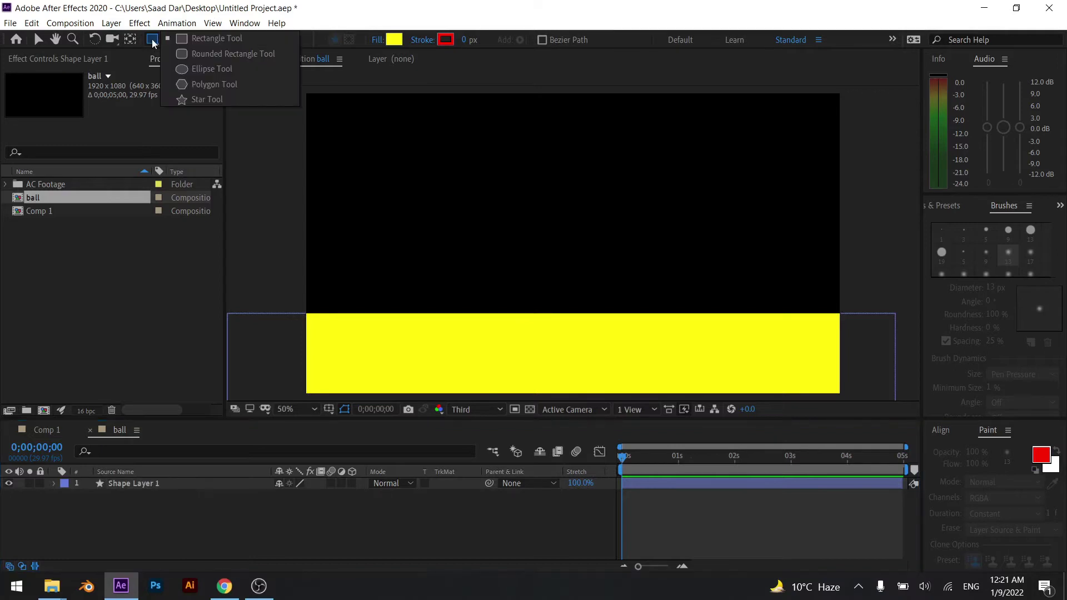
click(234, 68)
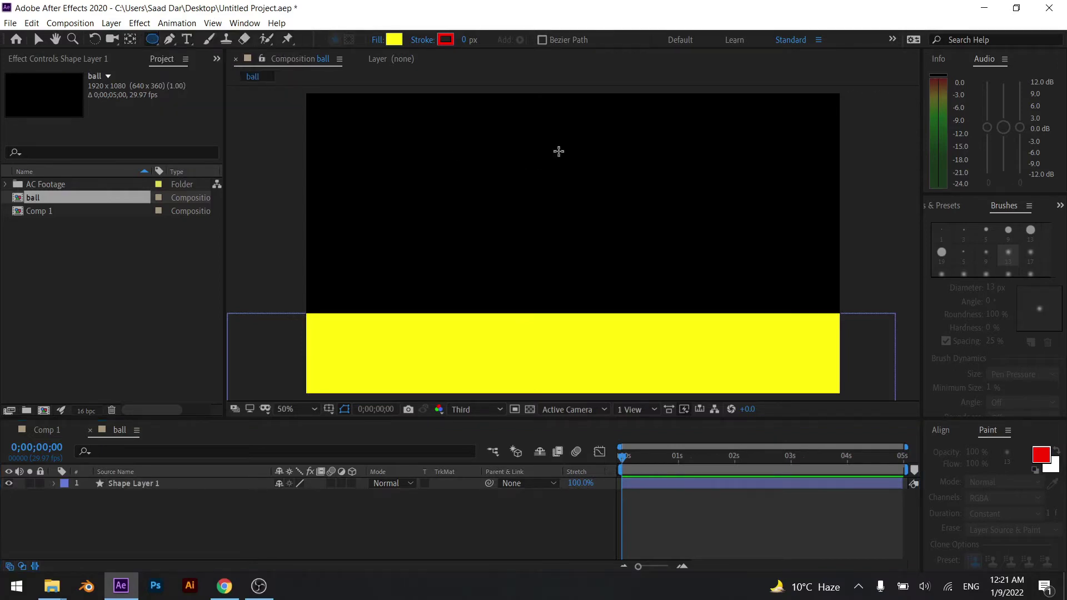
drag(574, 105, 627, 154)
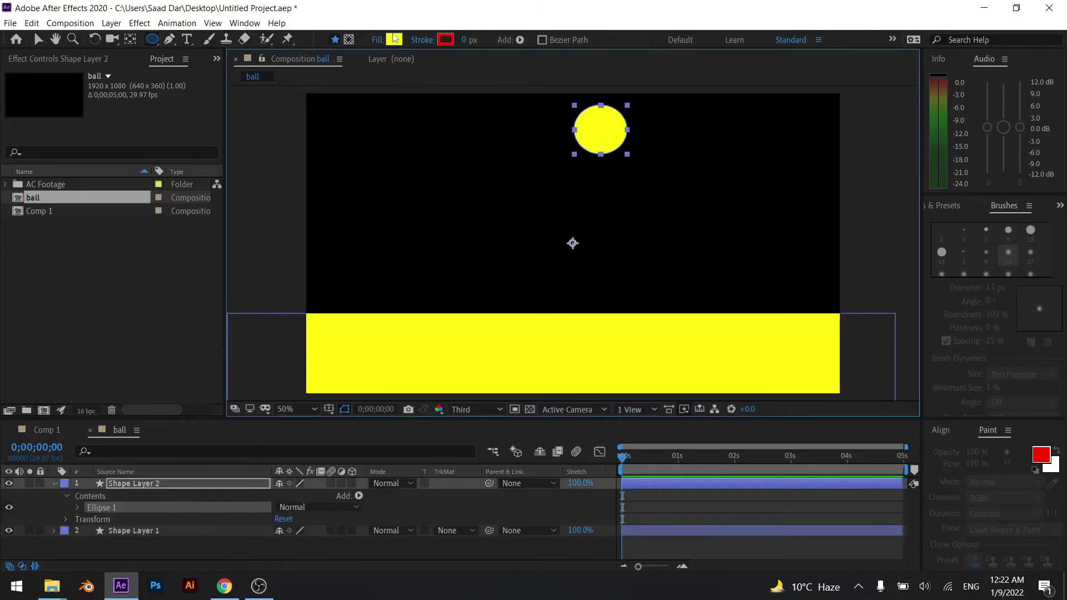
click(394, 40)
drag(688, 290, 686, 289)
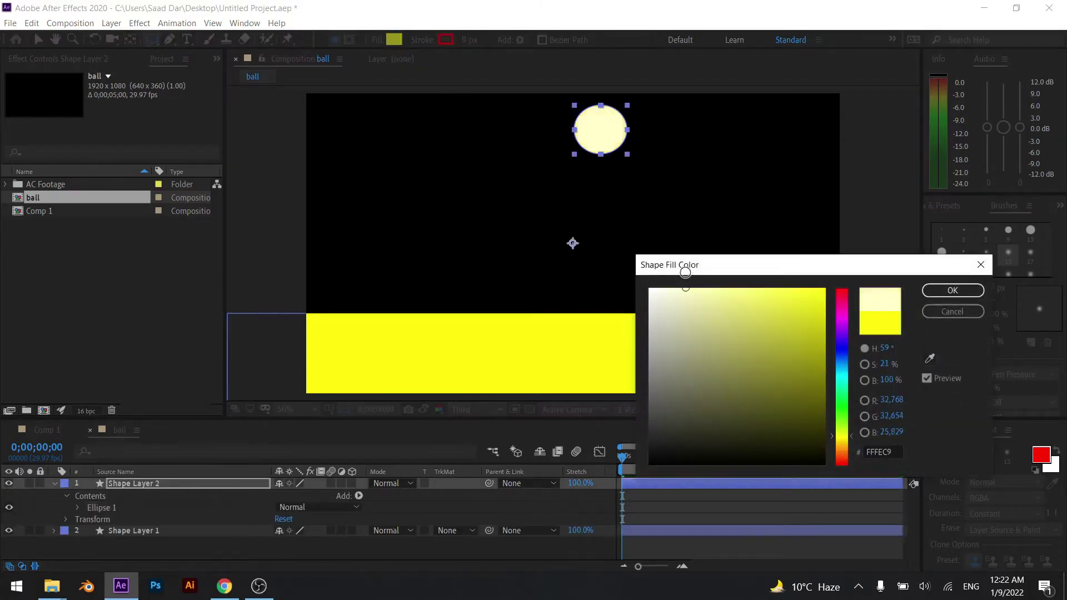
click(979, 296)
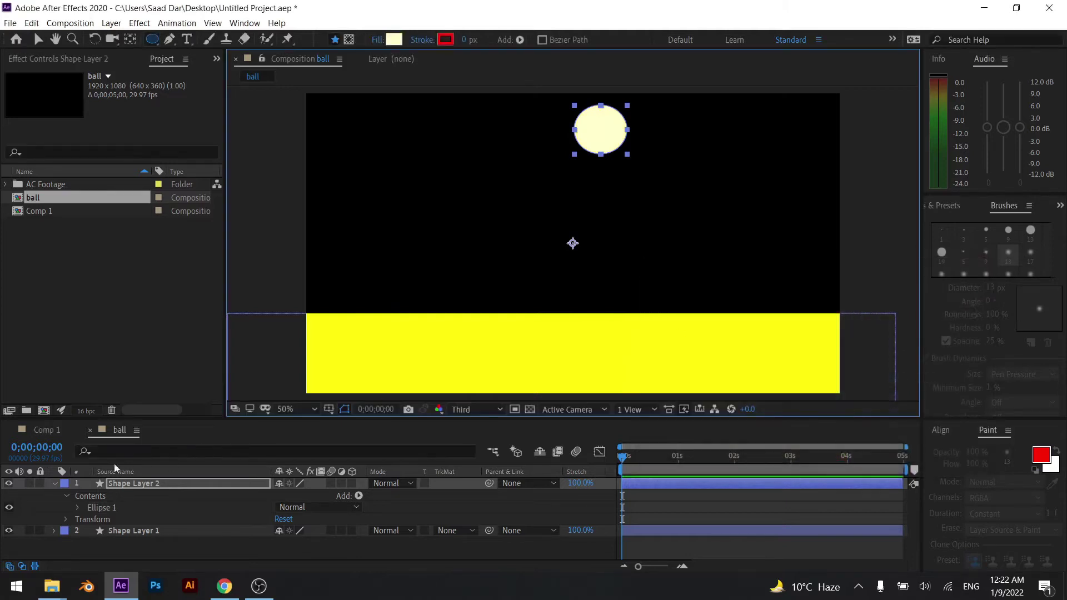
click(55, 483)
Rename the shape layers to 'rectangle' and 'ball'
click(141, 497)
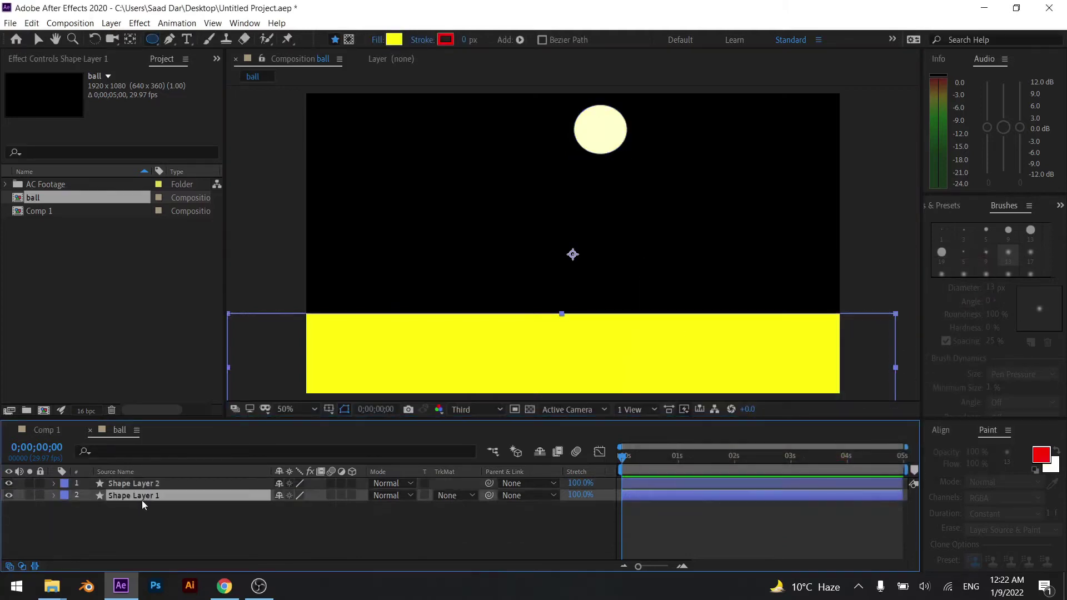
right_click(142, 497)
click(162, 492)
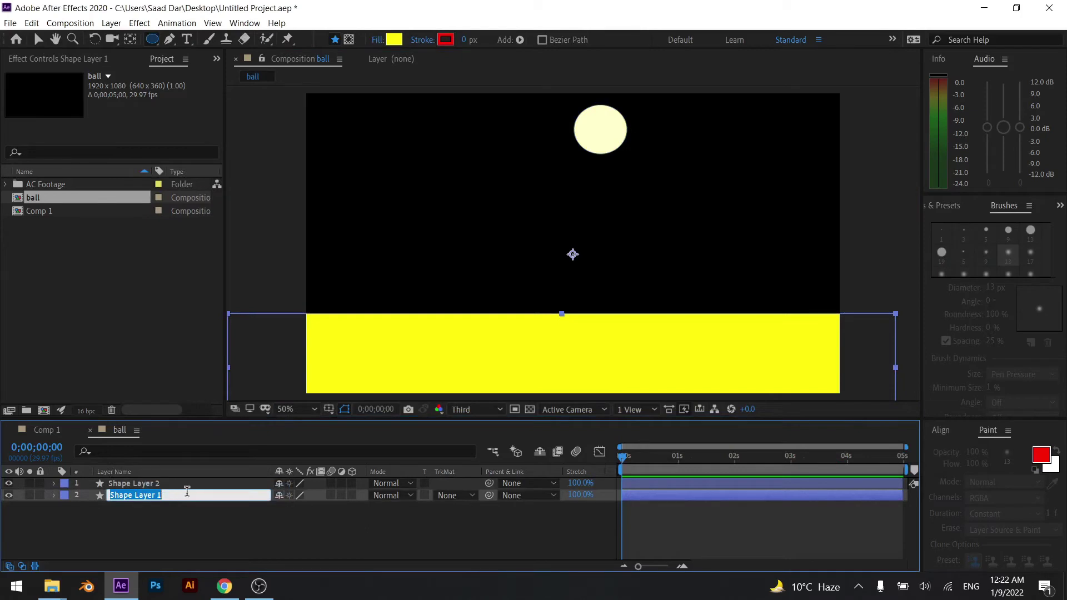
text(rectangl)
text(e)
click(203, 549)
right_click(186, 488)
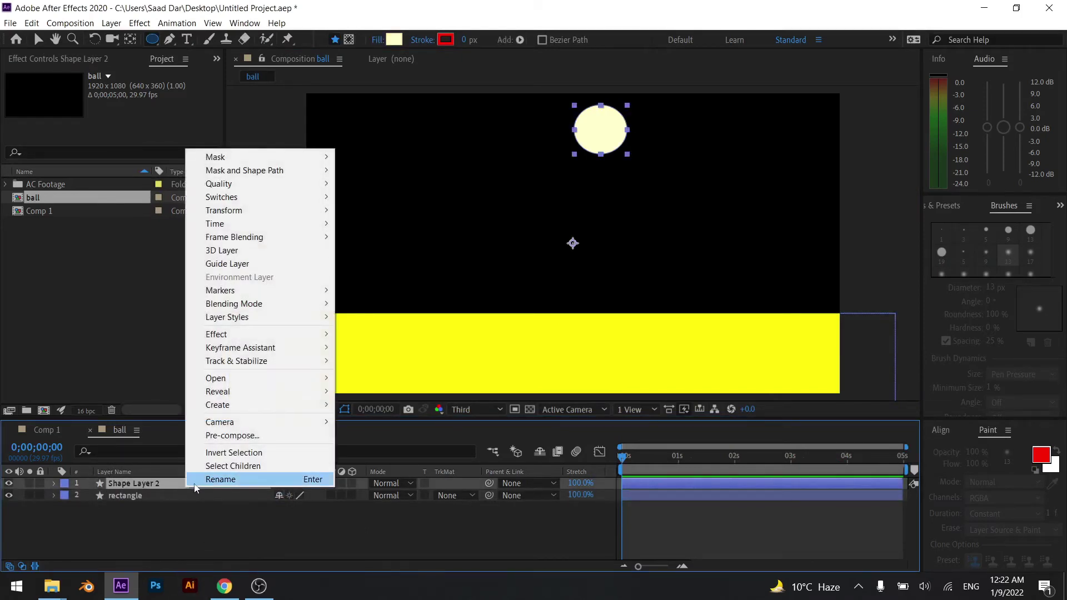
click(195, 484)
text(c)
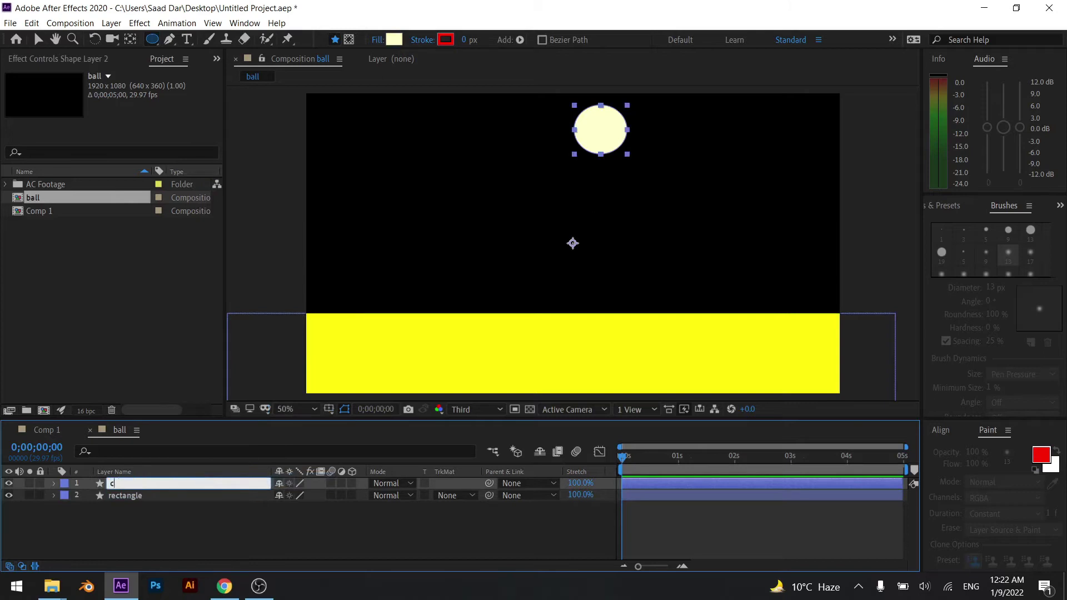
text(al)
key(BackSpace)
key(BackSpace)
key(BackSpace)
text(ball)
click(211, 528)
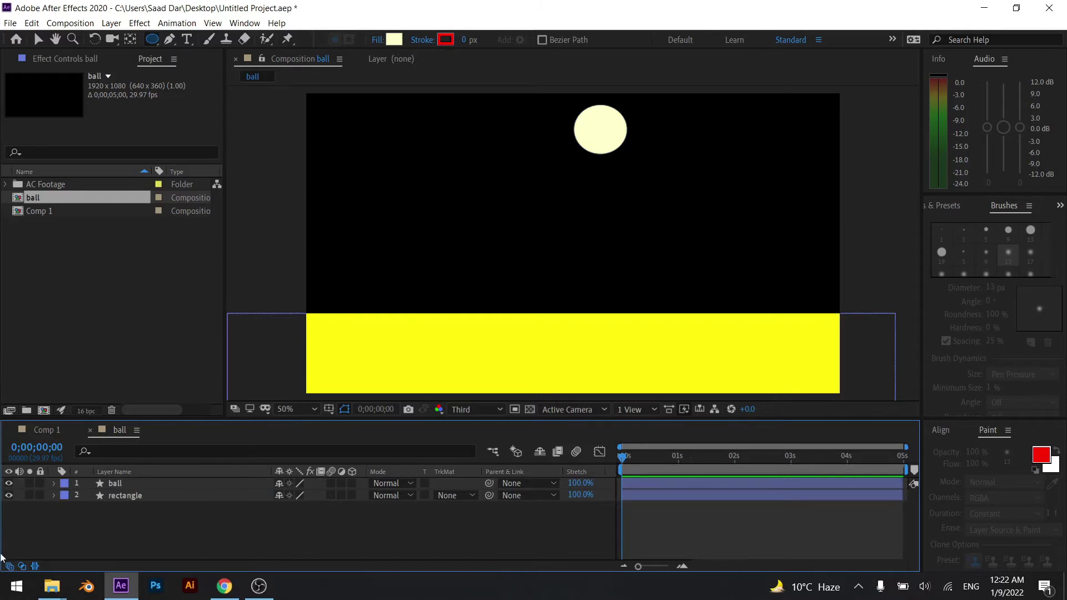
Centre the ball layer's anchor point on the circle, giving Position 1059.0, 130.0
click(35, 566)
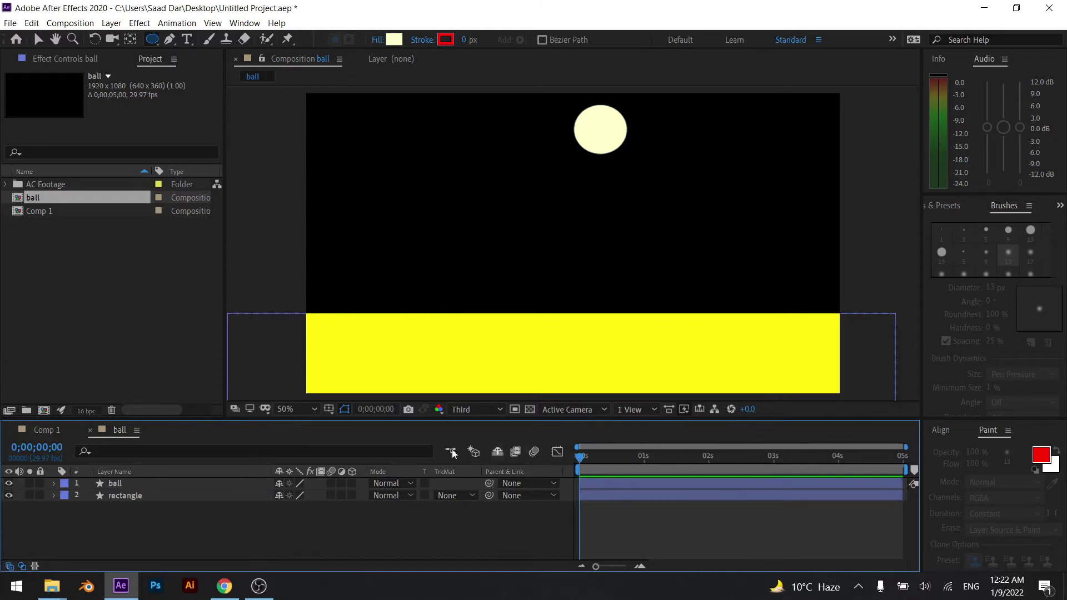
click(211, 484)
key(p)
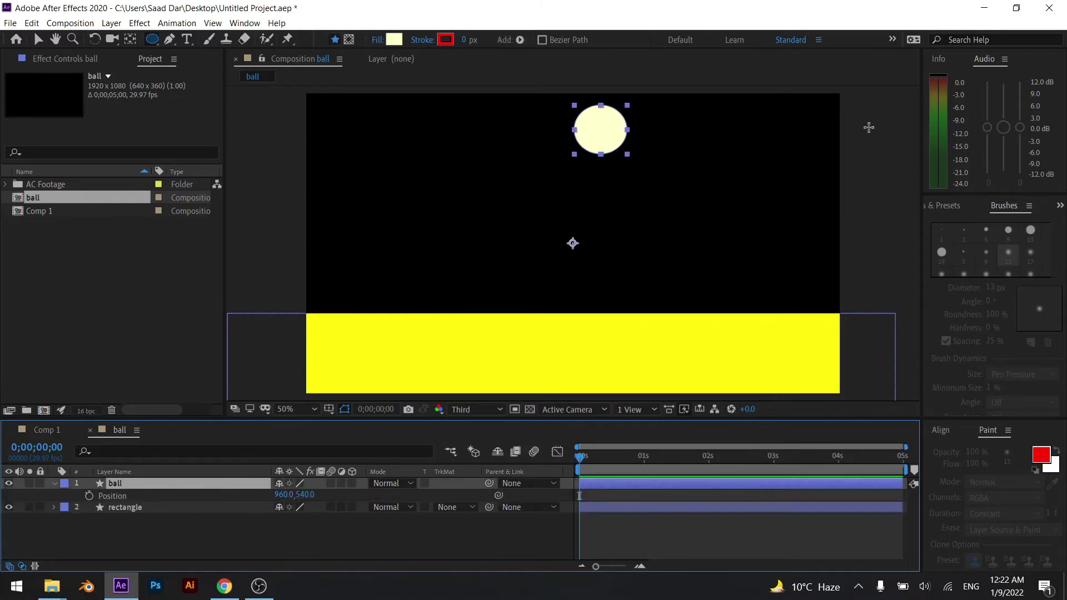
key(comma)
key(comma)
key(period)
key(period)
click(131, 40)
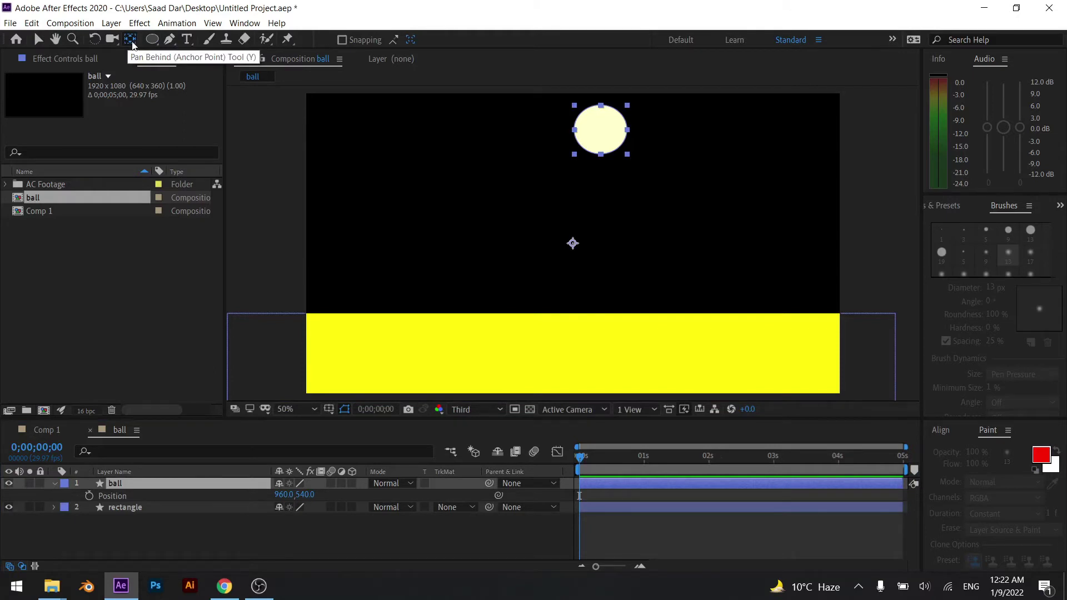
key(ctrl+alt+Home)
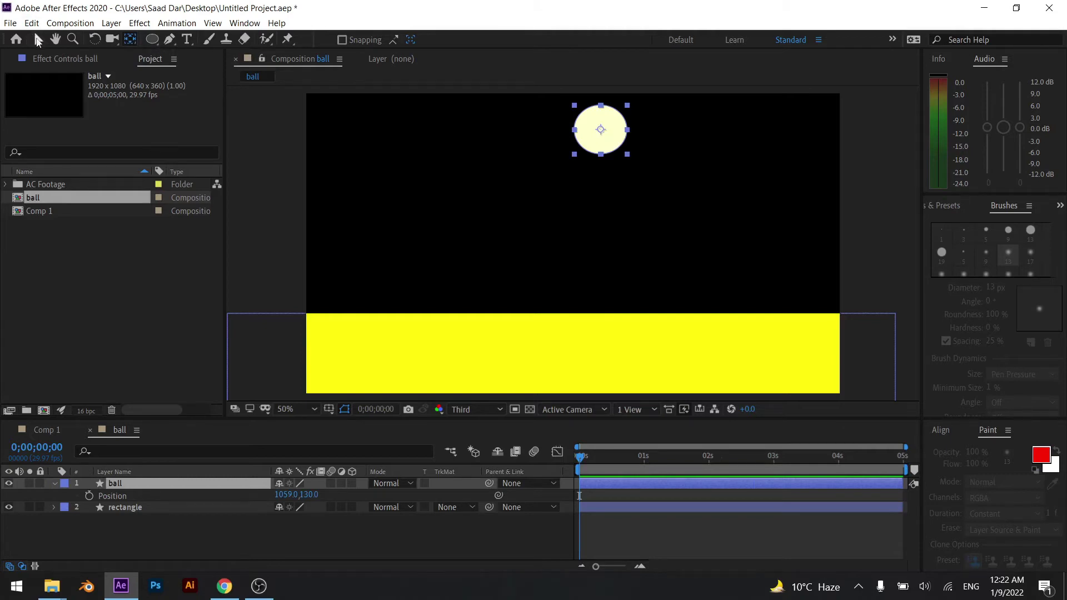
click(38, 41)
key(comma)
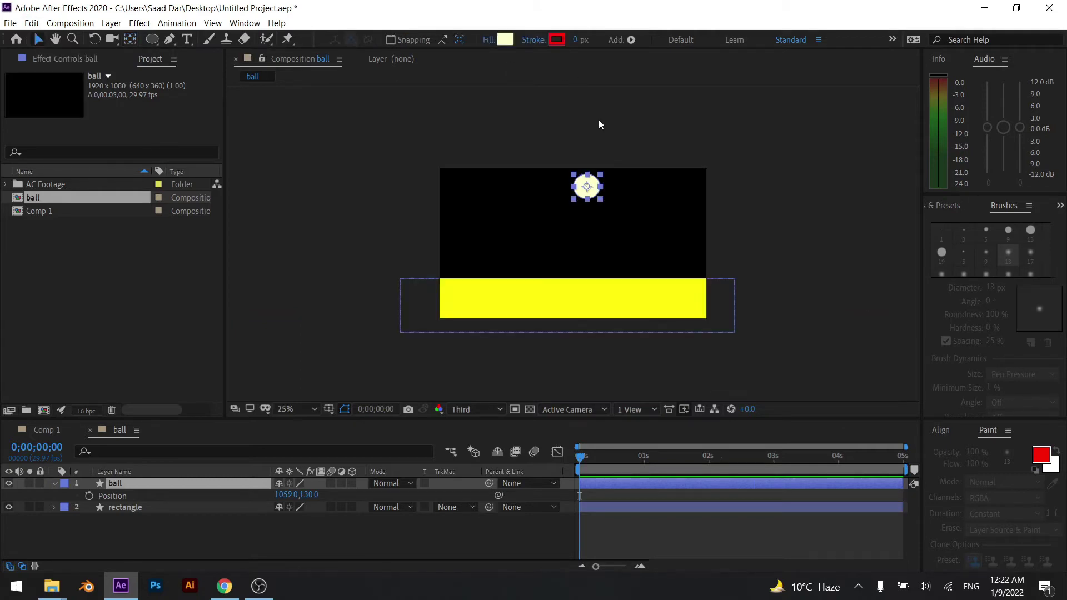
Keyframe the ball above the top right at 0s, on the floor at frame 14, top left at frame 29
mouse_move(589, 190)
mouse_down()
mouse_move(625, 154)
mouse_move(656, 157)
mouse_up()
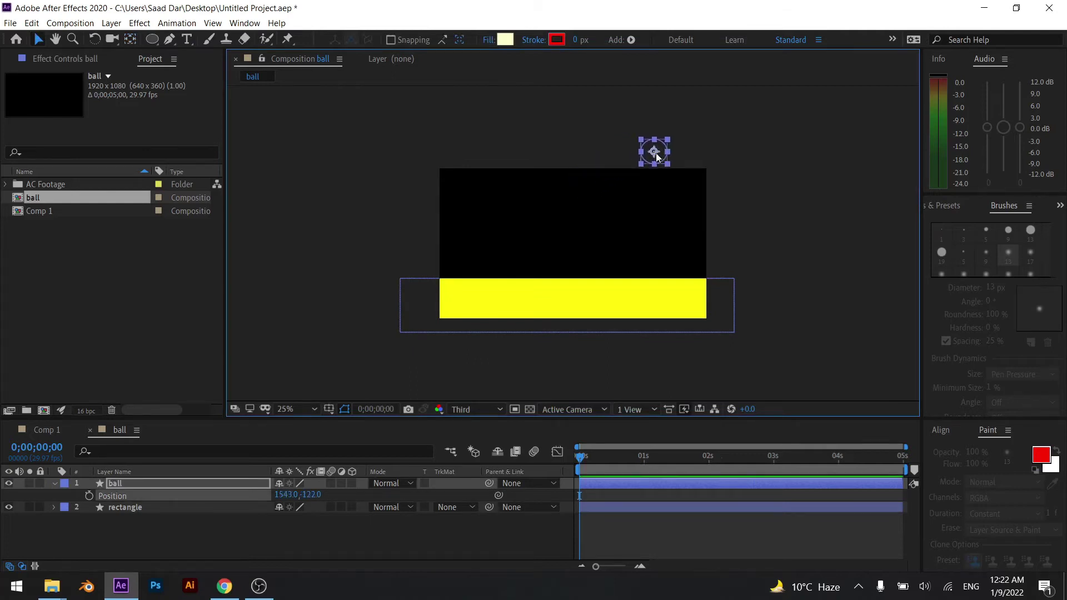
click(219, 485)
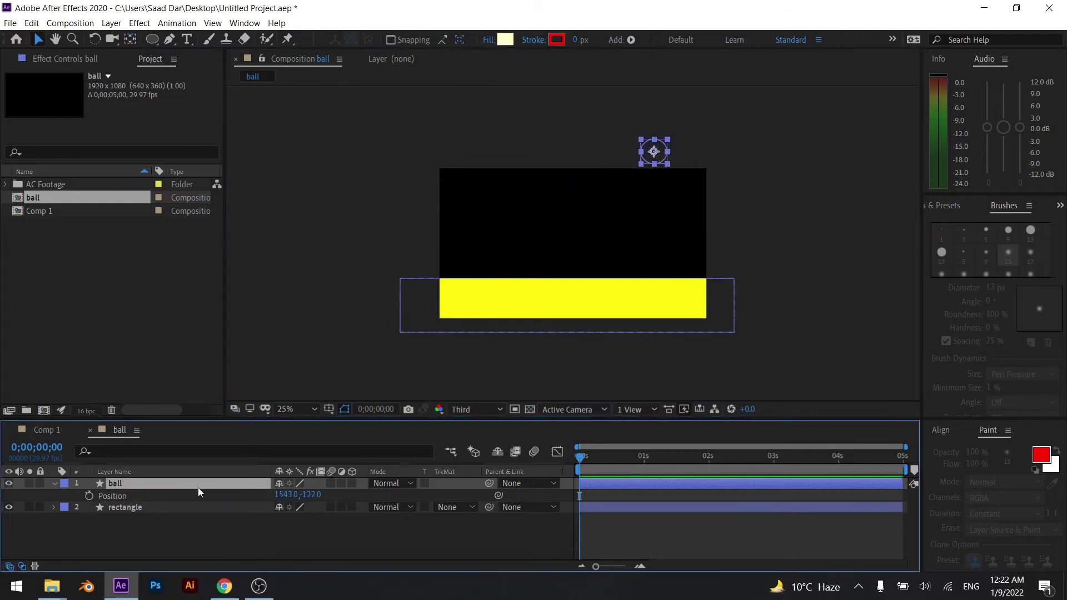
click(89, 494)
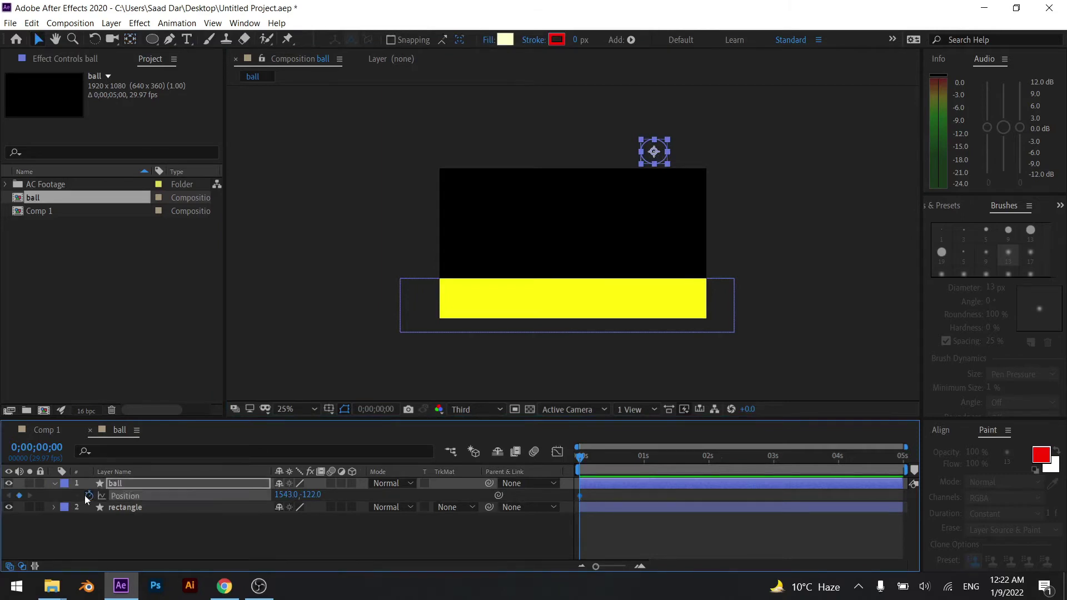
click(610, 457)
click(656, 154)
drag(657, 154, 615, 277)
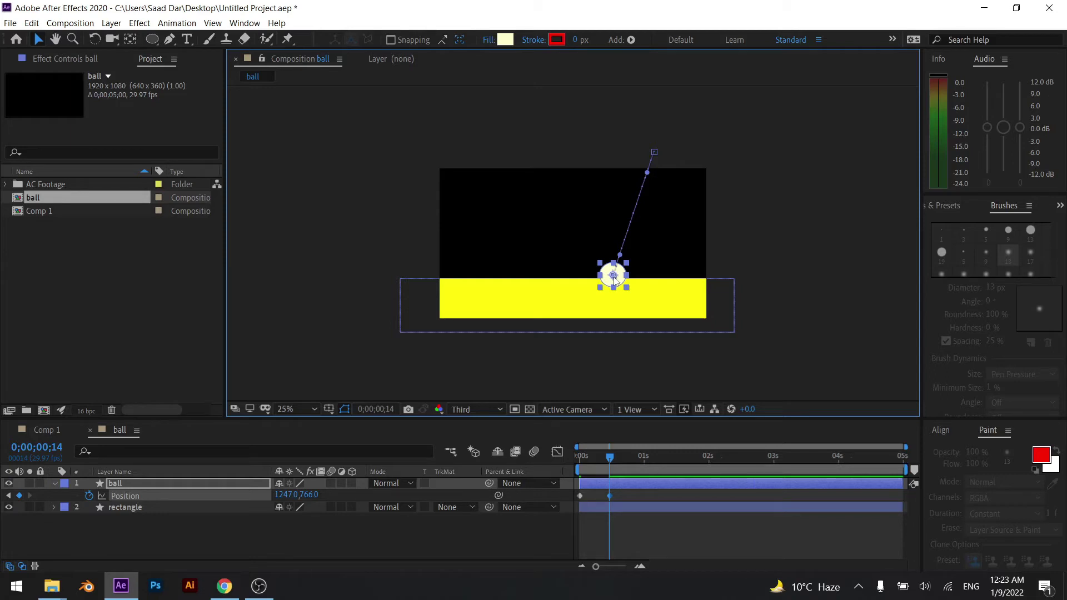
click(643, 457)
drag(612, 282, 488, 163)
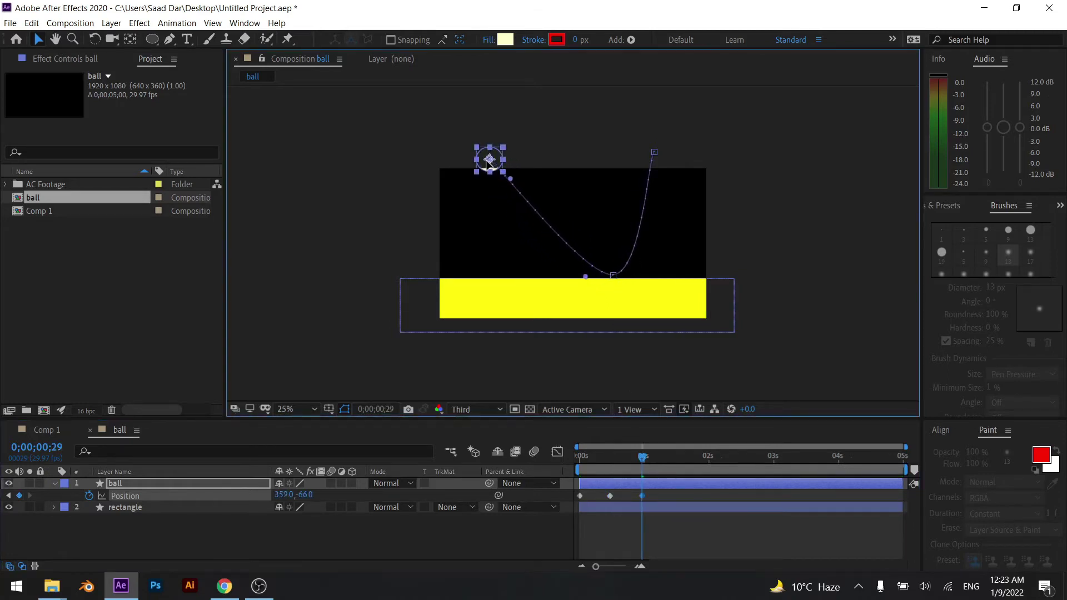
drag(609, 460, 561, 473)
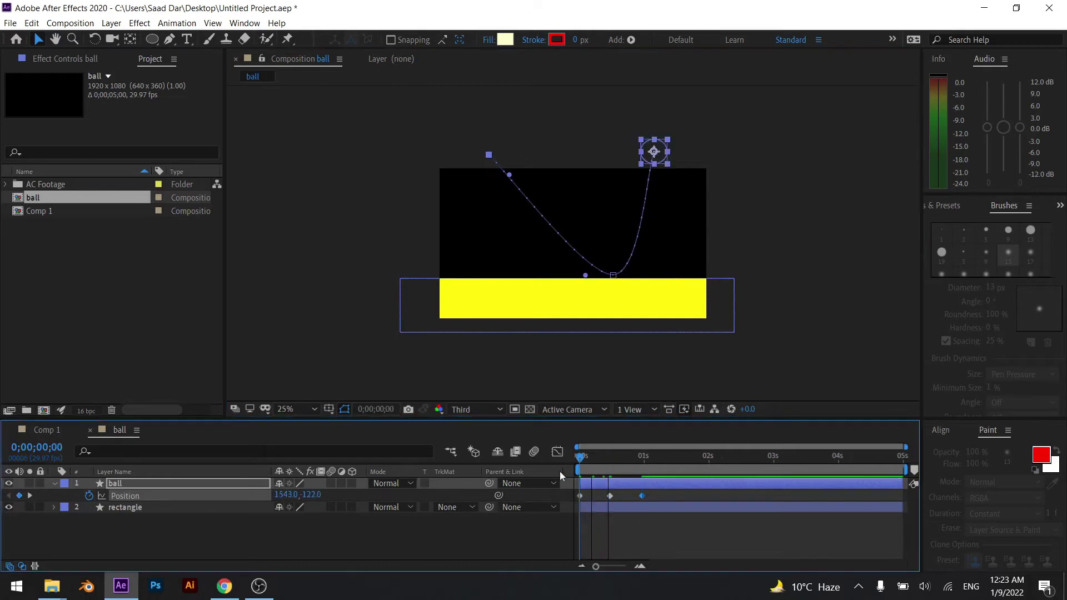
key(space)
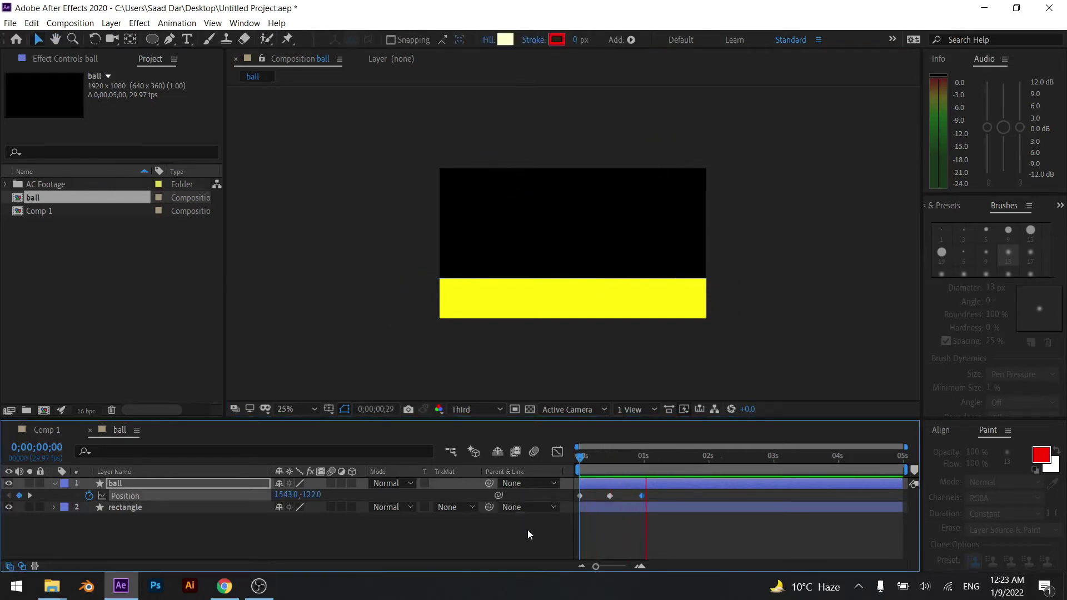
key(space)
key(space)
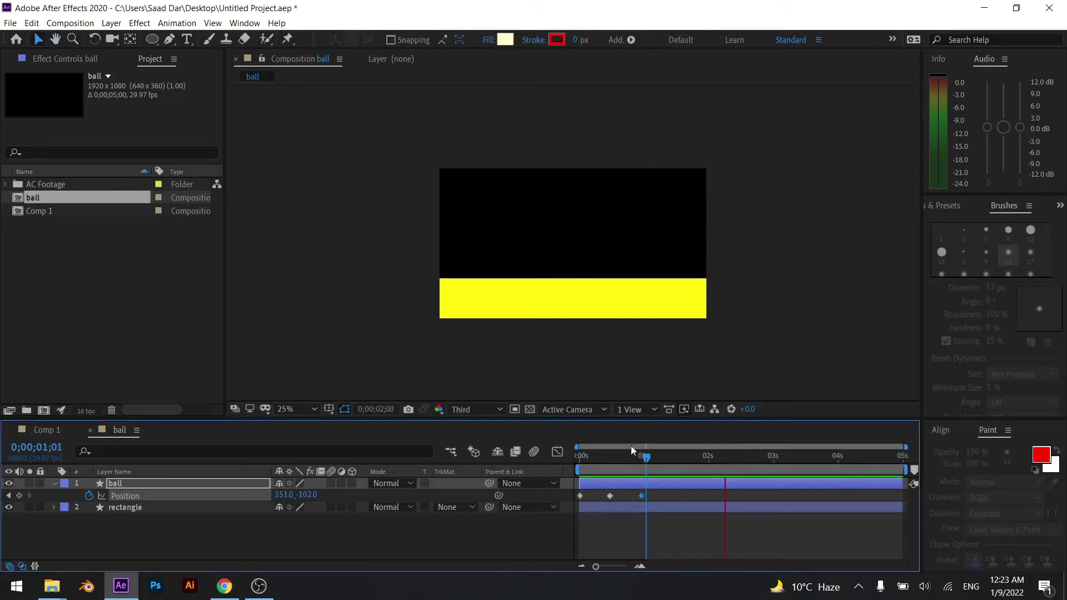
mouse_move(611, 459)
mouse_down()
mouse_move(665, 462)
mouse_move(562, 461)
mouse_up()
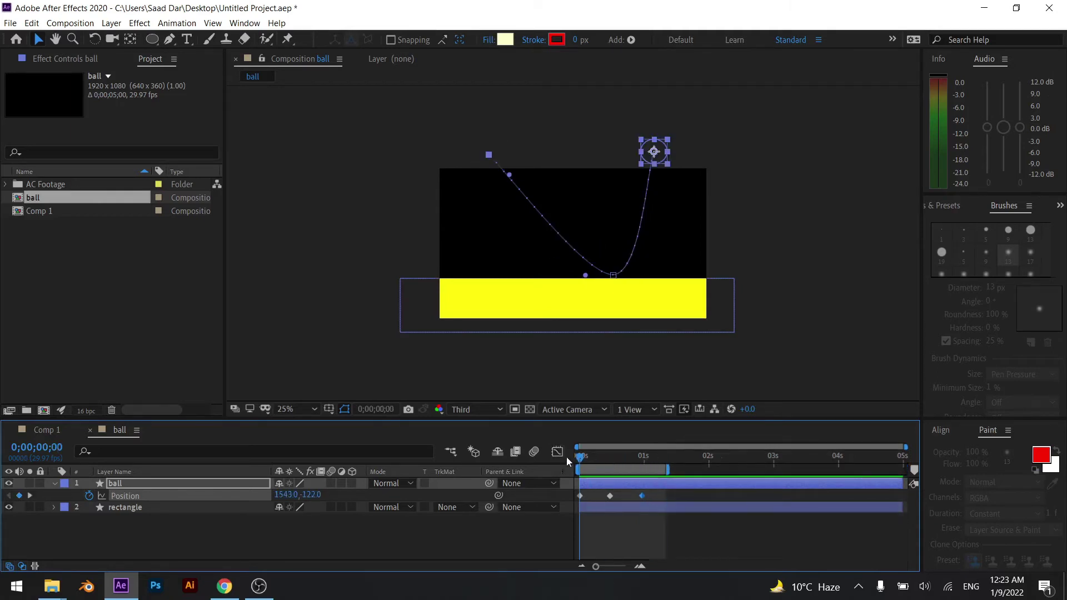
key(space)
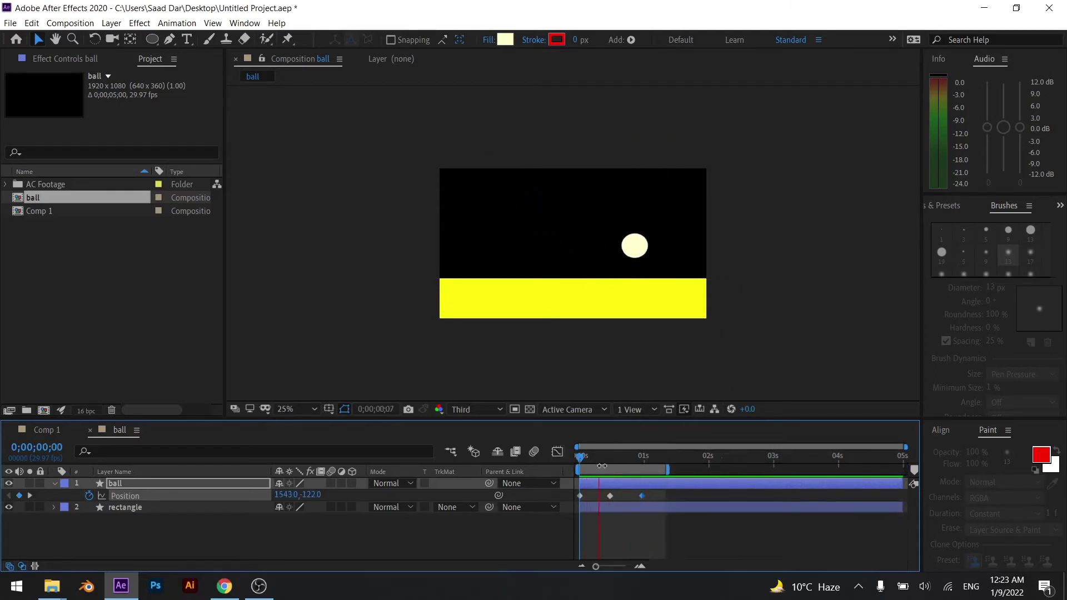
click(611, 466)
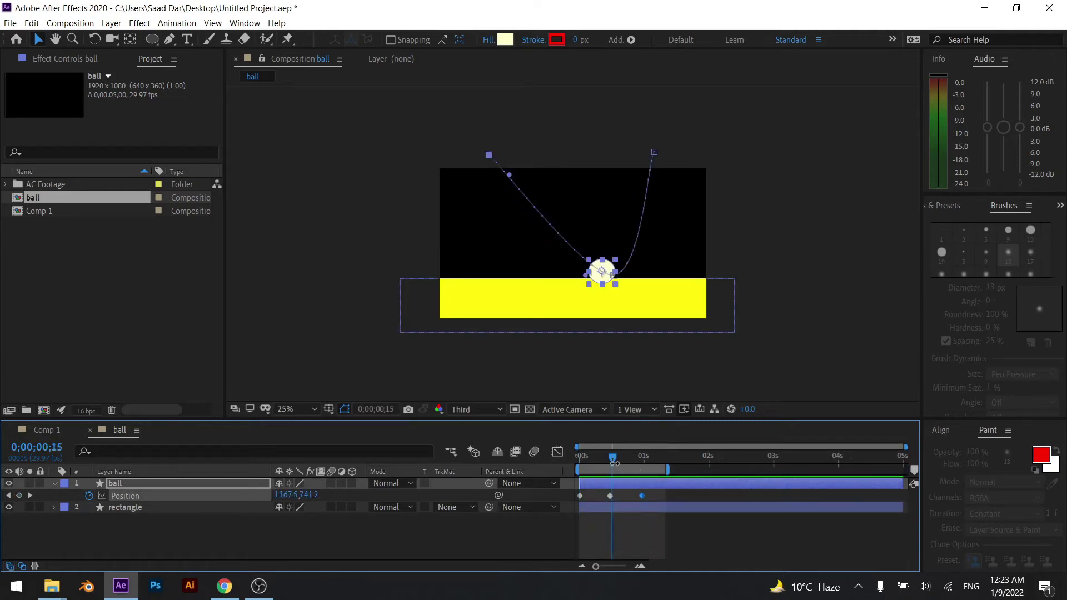
drag(615, 463, 610, 461)
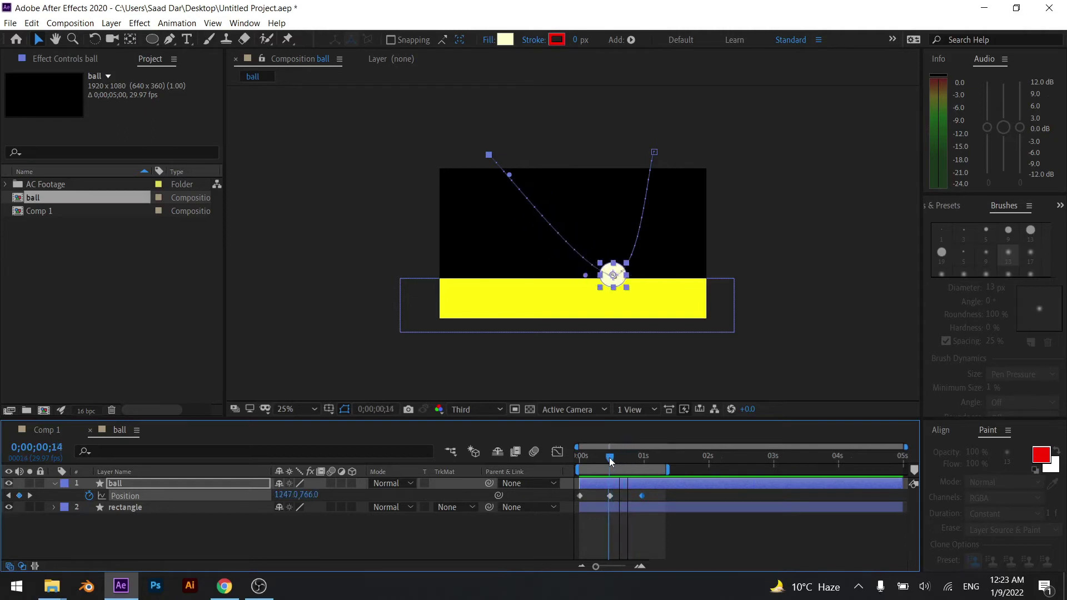
click(541, 542)
key(period)
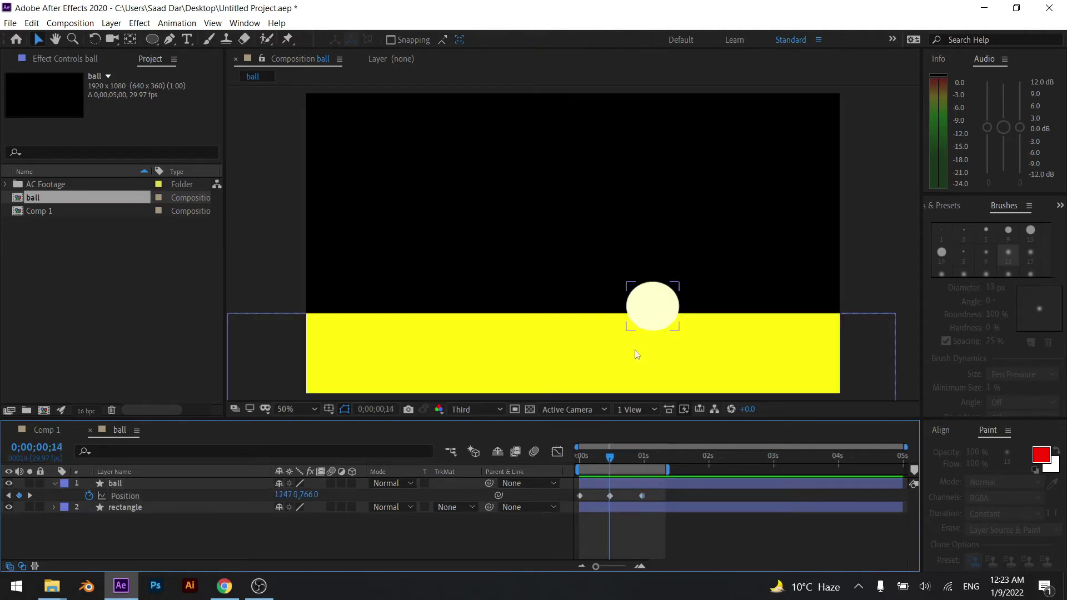
click(650, 305)
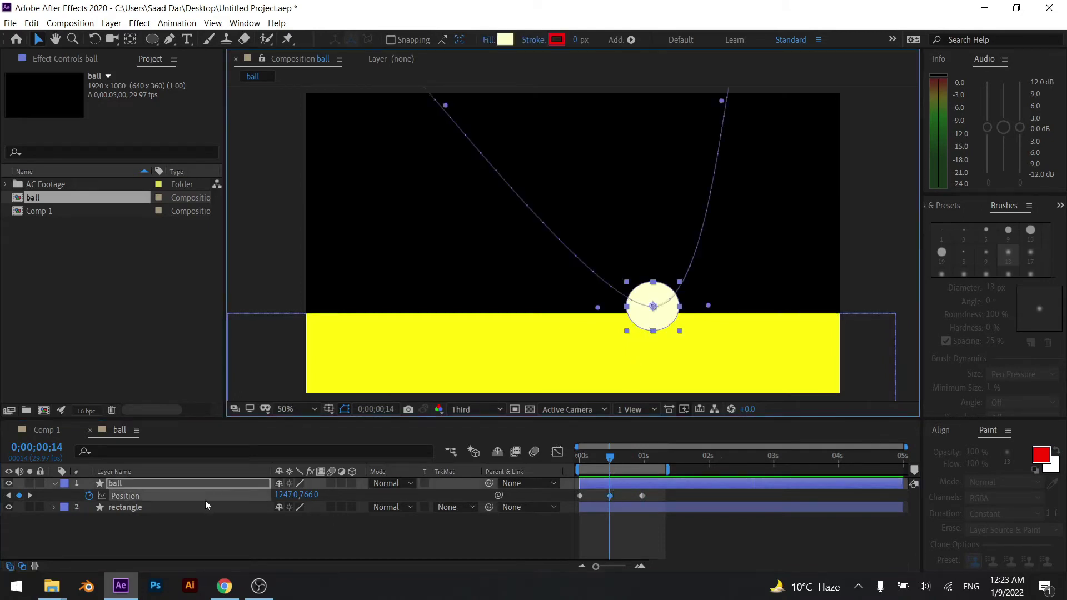
click(201, 525)
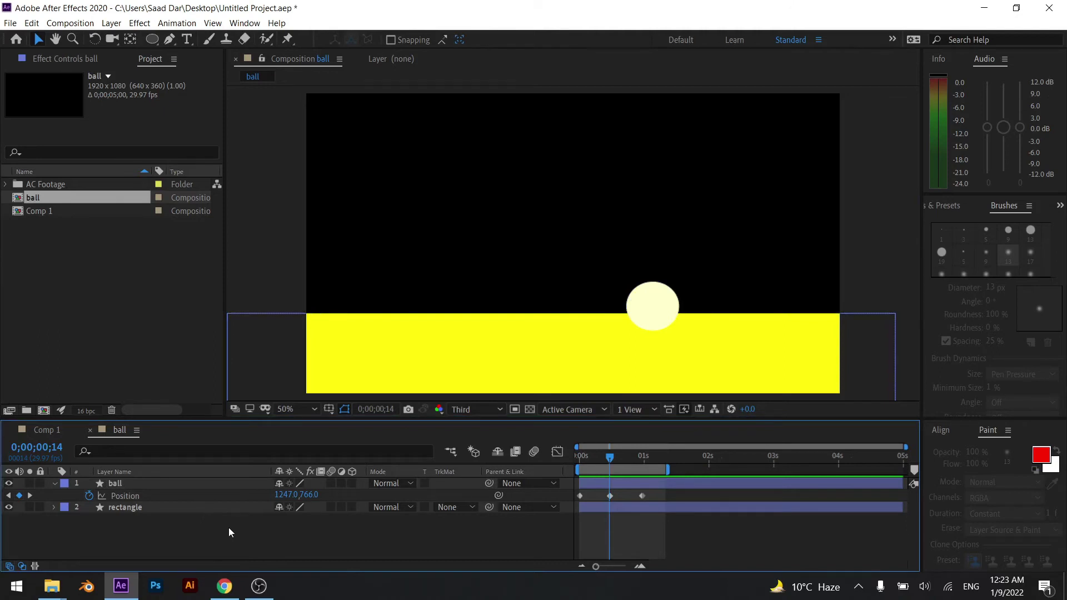
Bring up the aescripts Soft Body page and highlight its price and web address
click(233, 579)
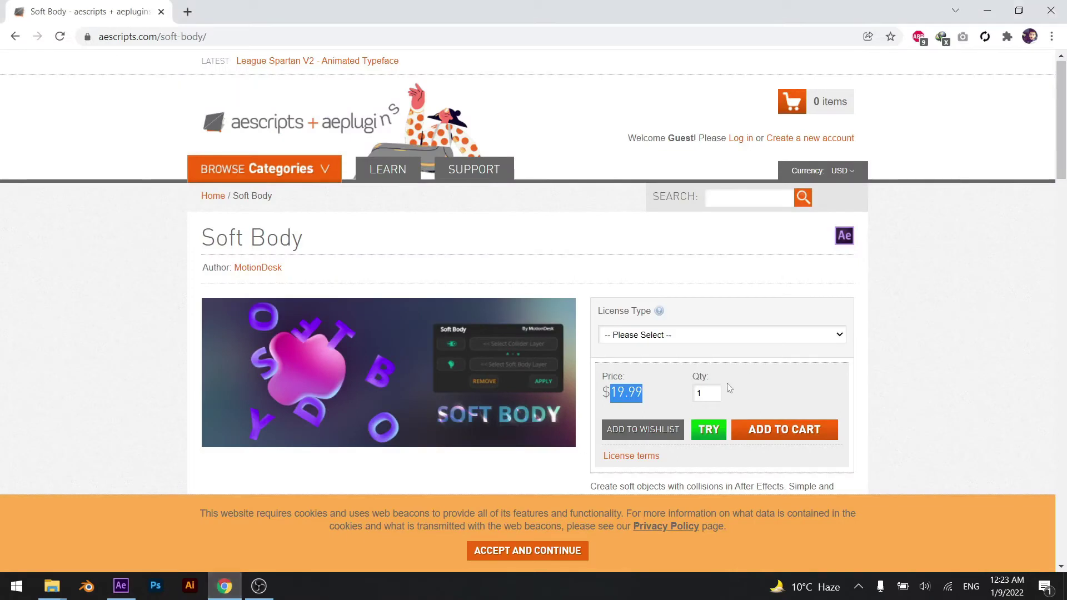
drag(659, 398, 608, 393)
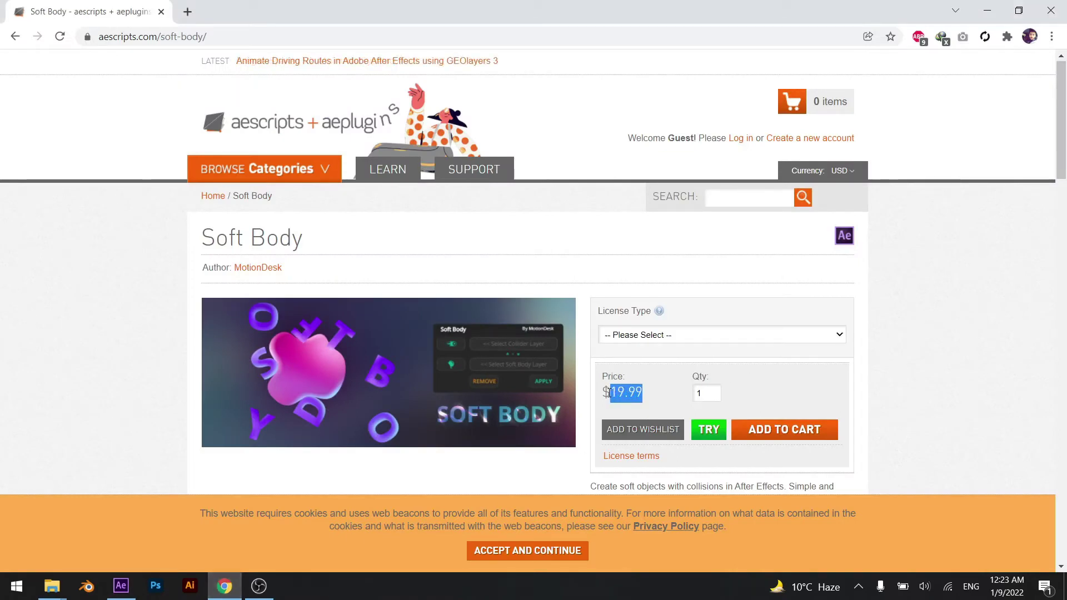
click(159, 36)
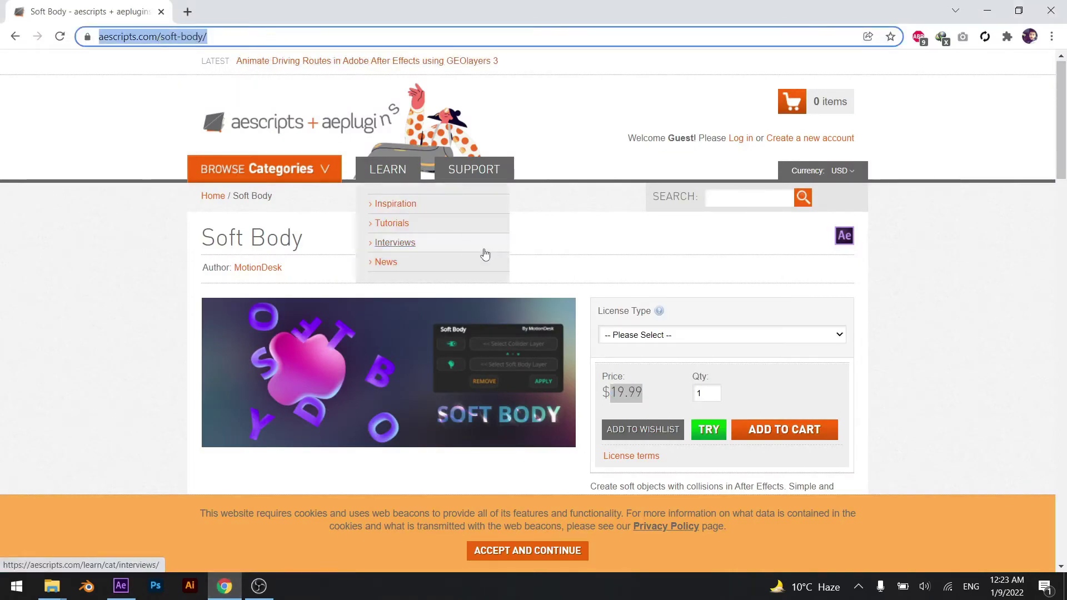
Scroll down through the Soft Body product page, then minimise Chrome
scroll(489, 256, down, 3)
scroll(489, 256, down, 5)
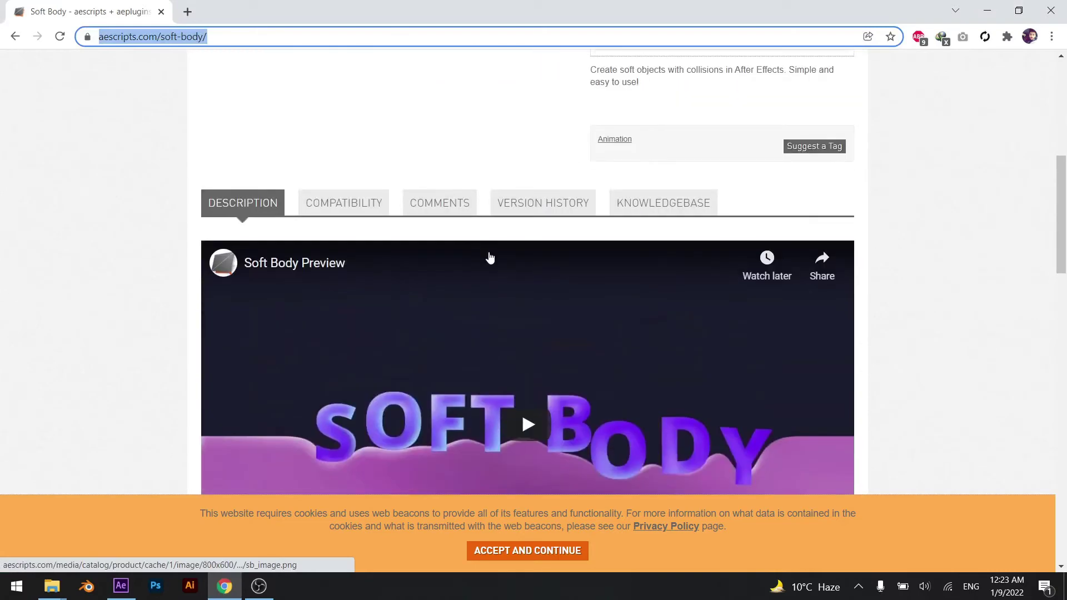
scroll(489, 258, down, 4)
scroll(491, 259, down, 5)
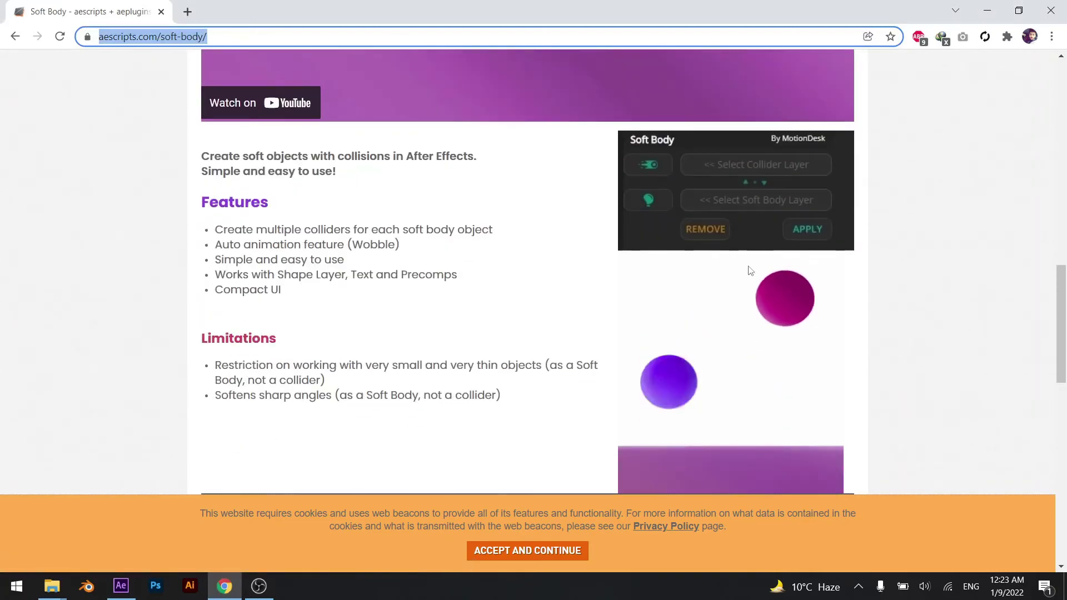
scroll(775, 318, down, 2)
scroll(775, 318, down, 1)
scroll(775, 318, down, 4)
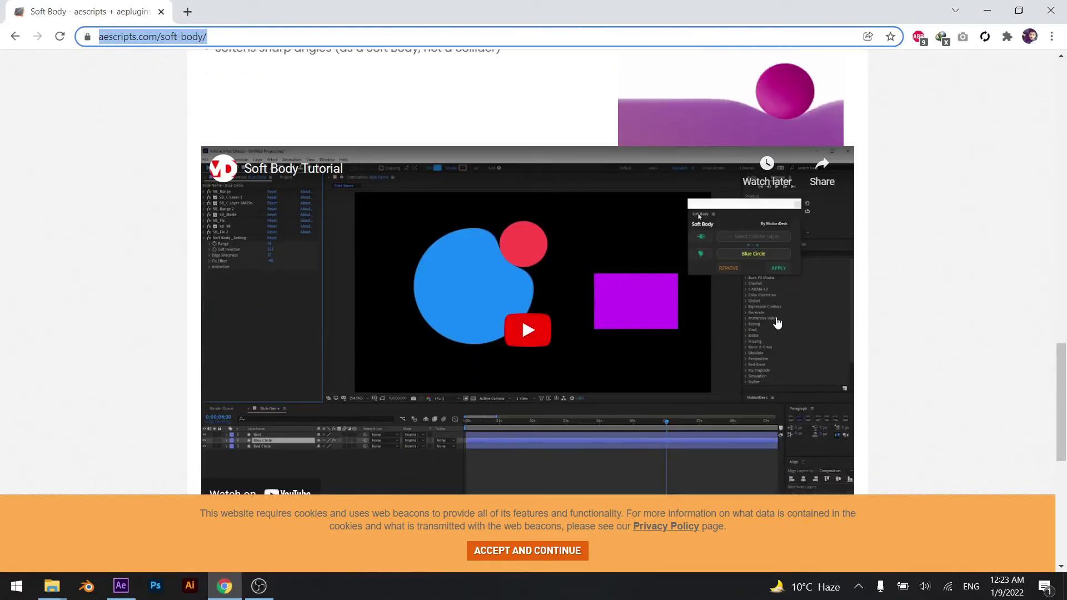
scroll(559, 320, down, 5)
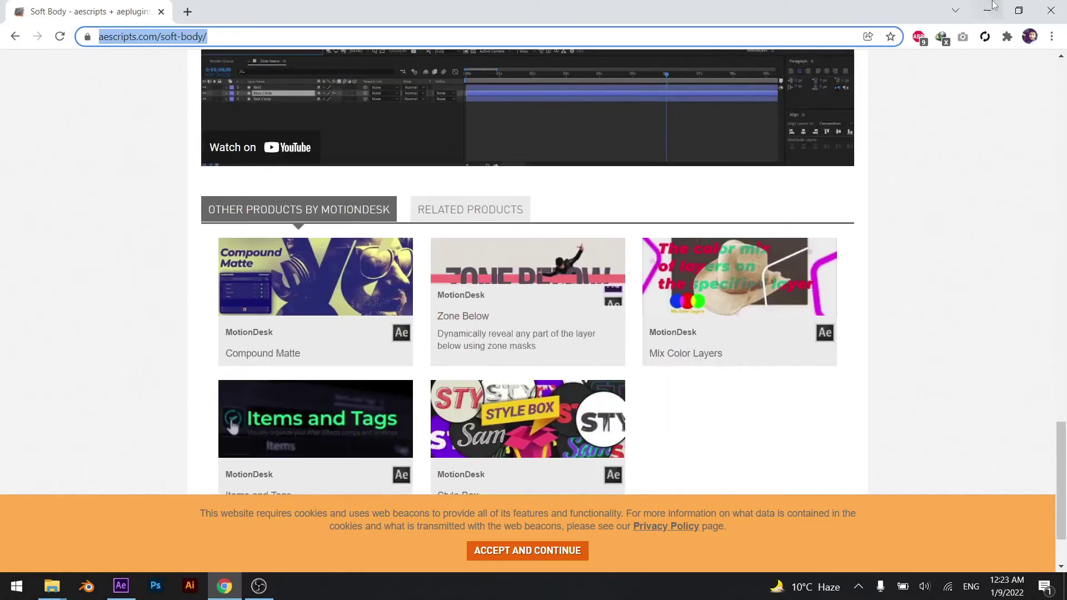
click(993, 7)
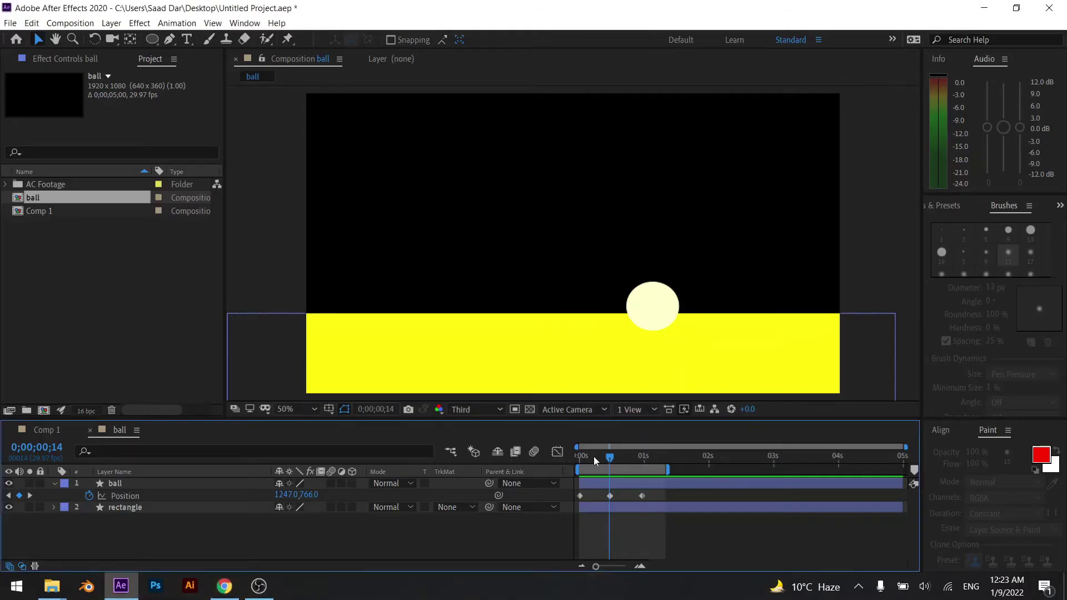
Return the time indicator to the start and show the Align panel
drag(594, 460, 578, 457)
click(244, 23)
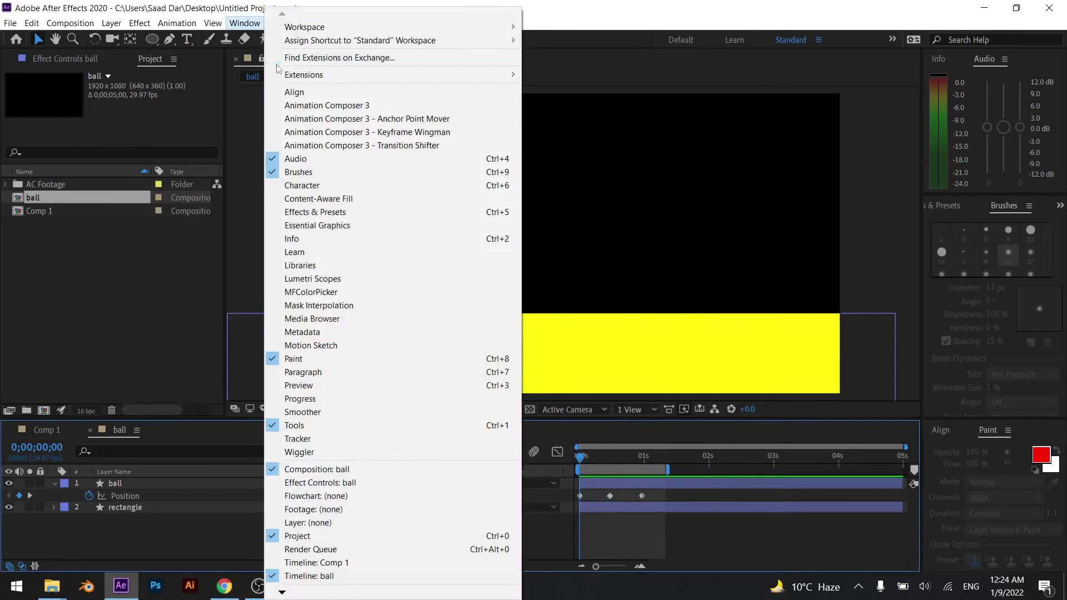
click(502, 93)
Open the Soft Body - MONTER GROUP extension panel beside the viewer and select the floor layer
click(245, 23)
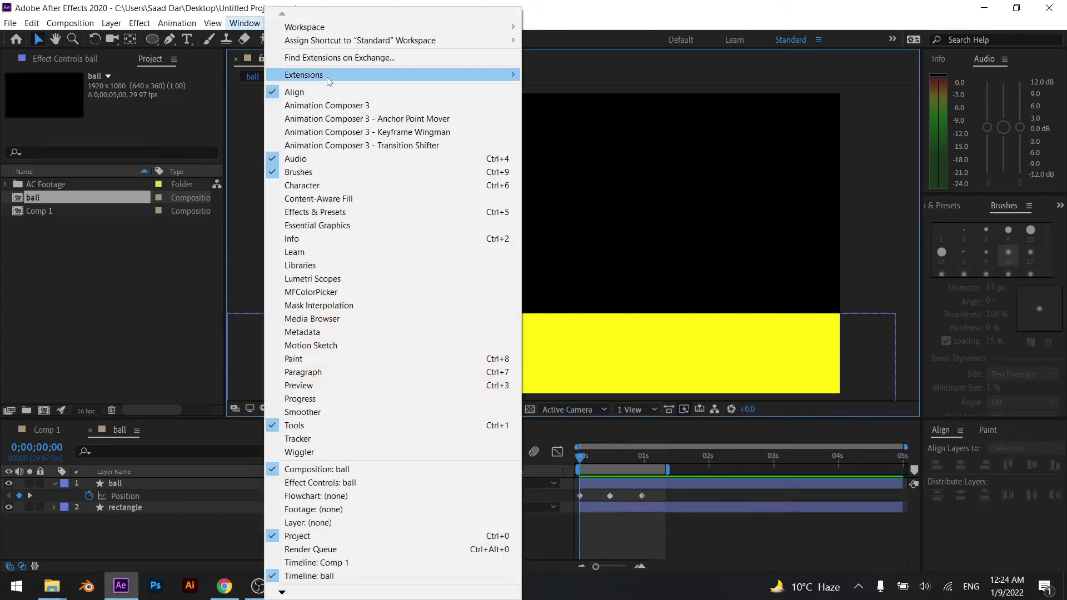
mouse_move(328, 82)
click(594, 127)
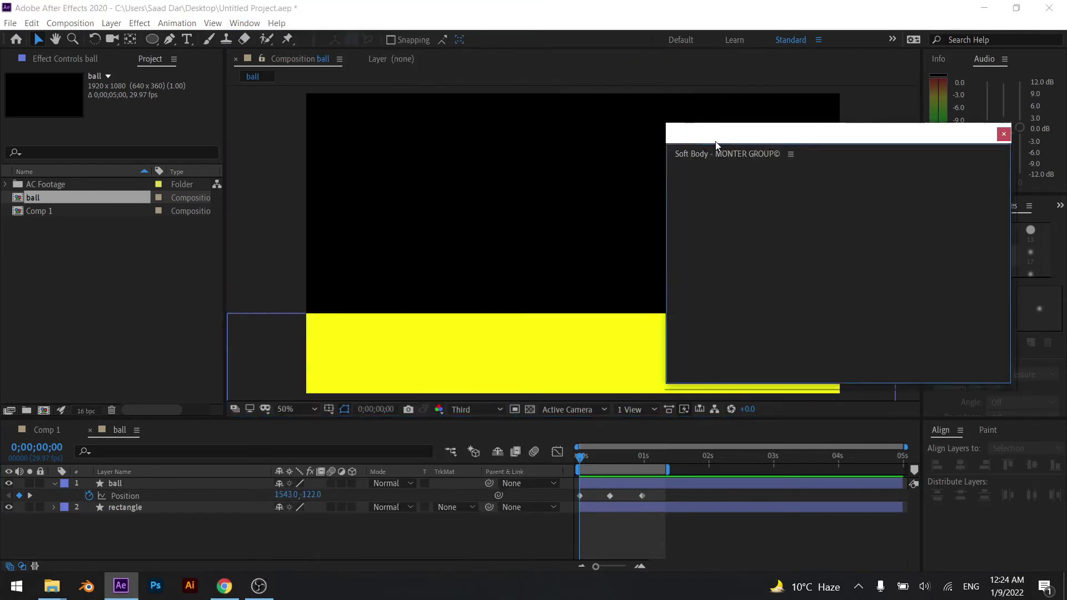
drag(700, 144, 802, 123)
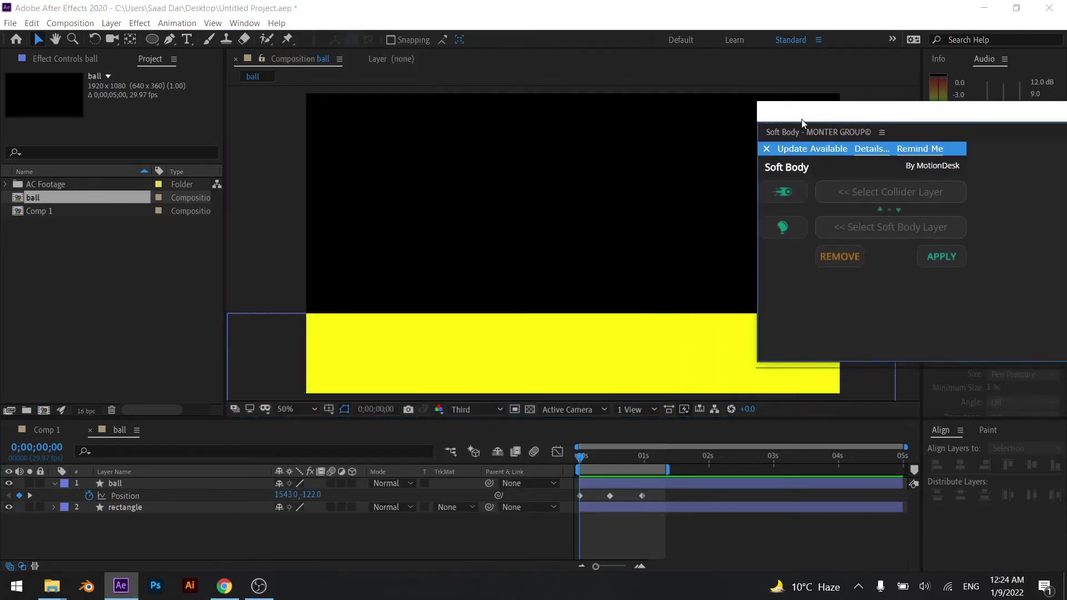
click(177, 511)
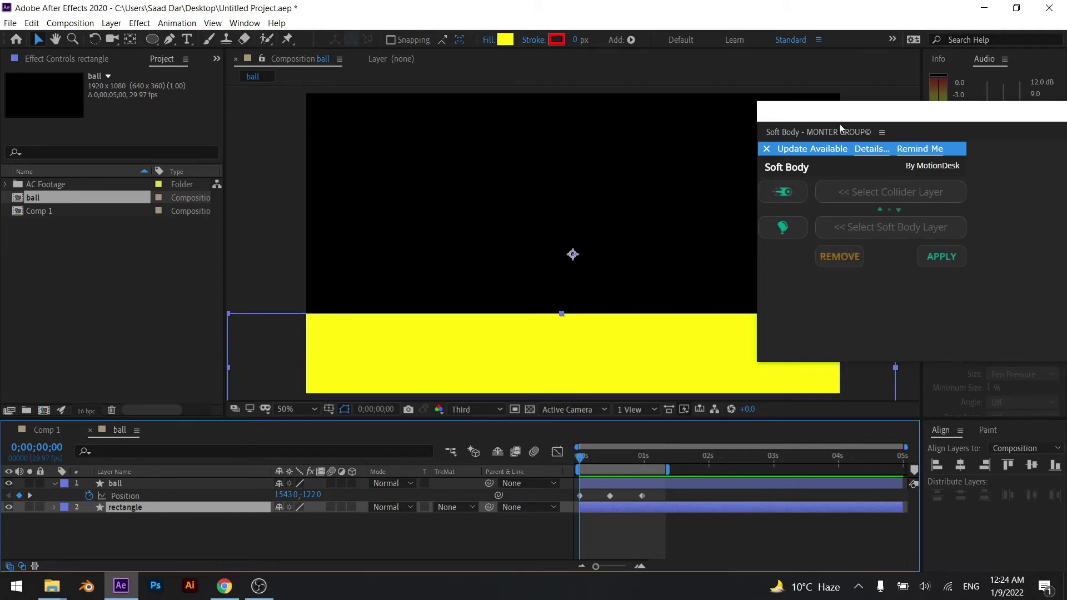
Apply Soft Body with rectangle as the soft body layer and ball as the collider
drag(843, 117, 800, 123)
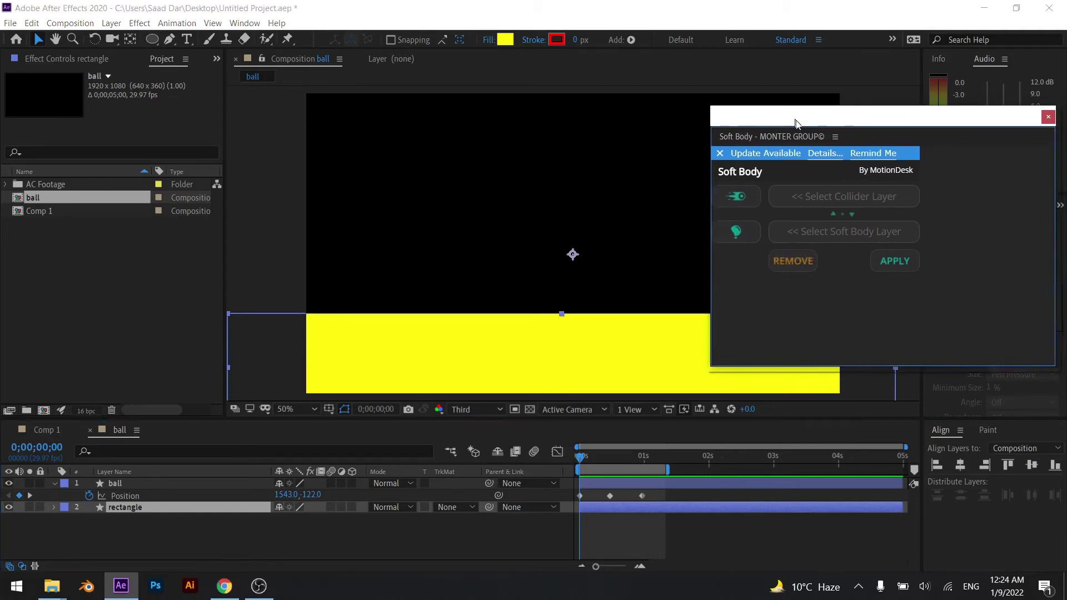
click(737, 233)
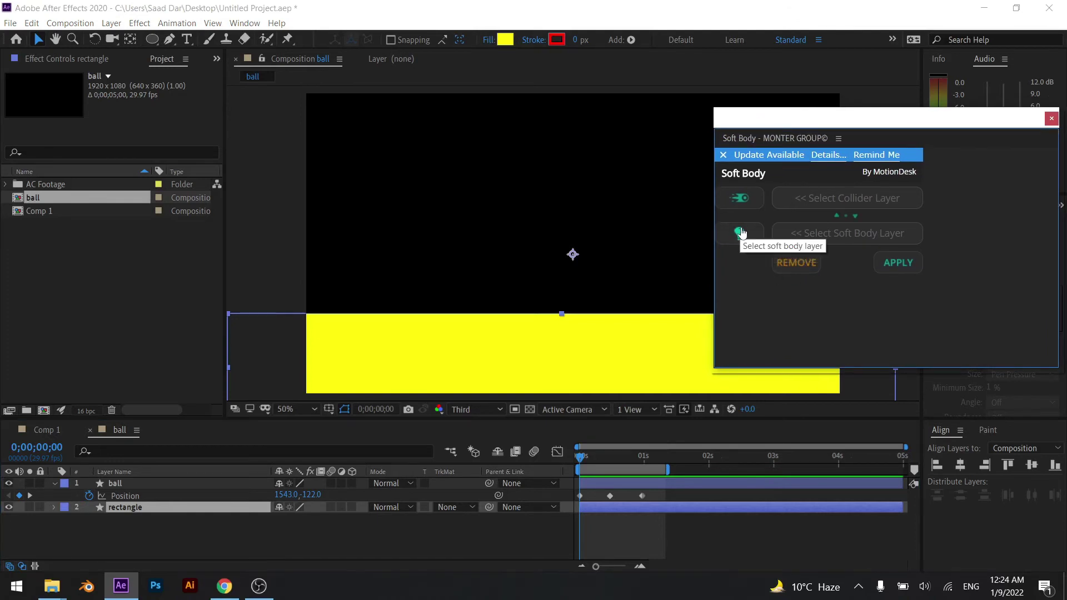
click(741, 233)
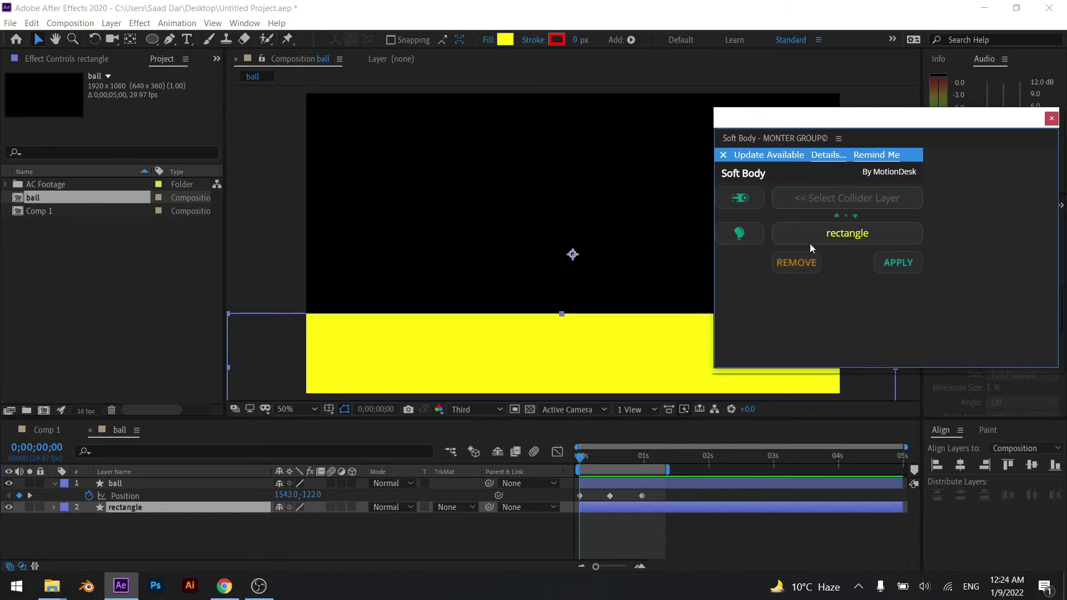
click(216, 483)
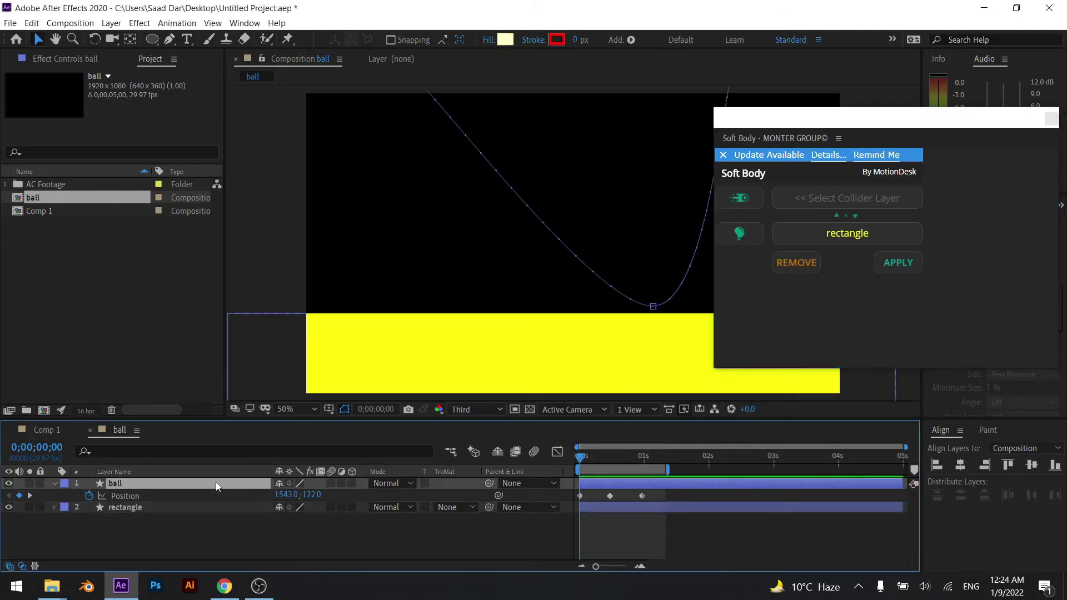
click(743, 199)
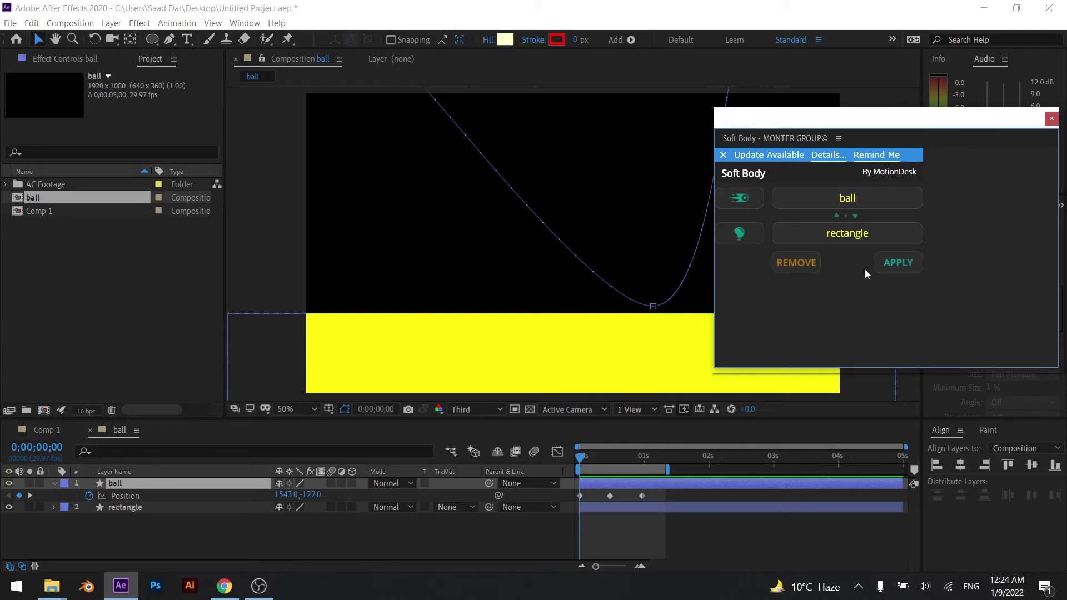
click(888, 269)
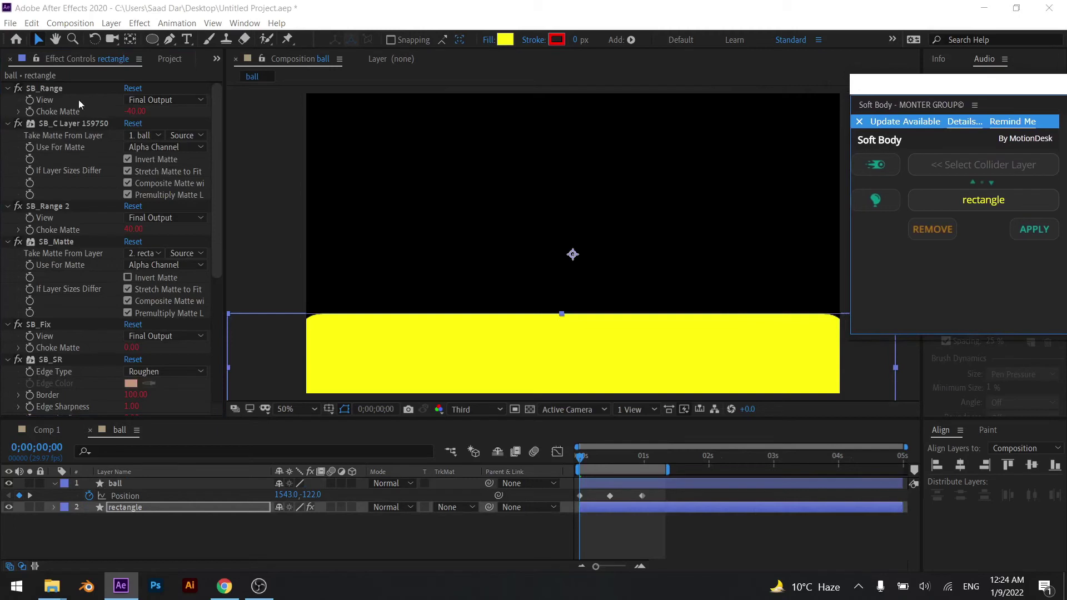
Preview the bounce to check the floor dent
scroll(99, 307, down, 5)
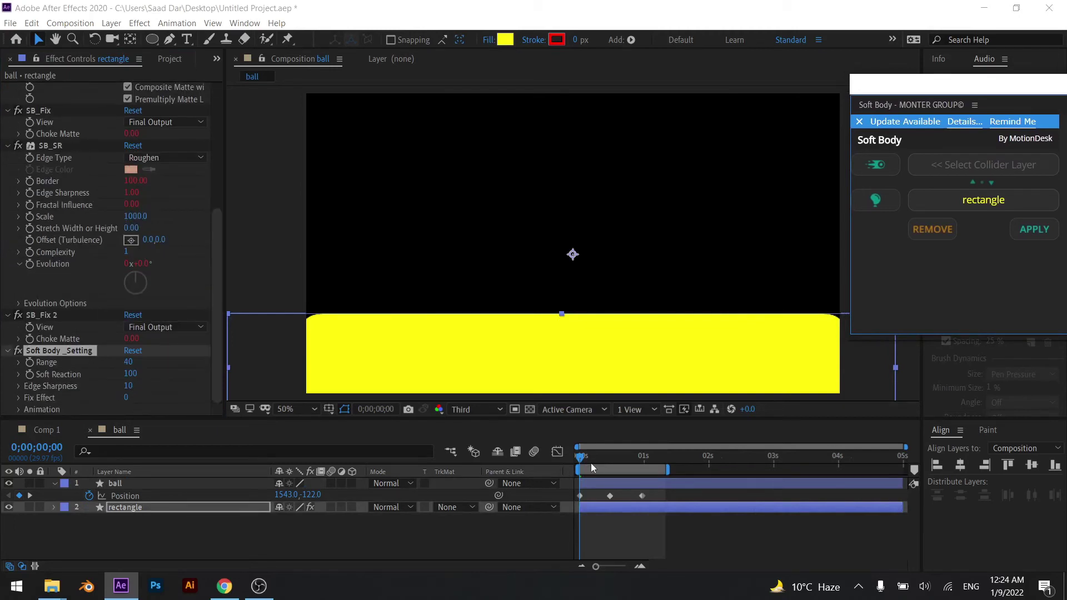
key(space)
click(570, 456)
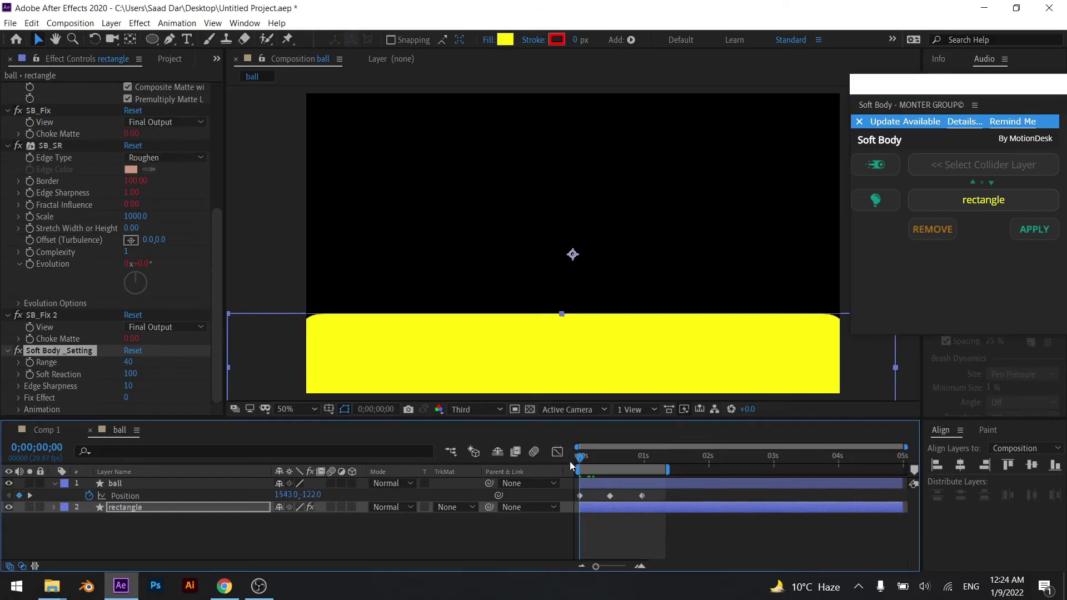
key(space)
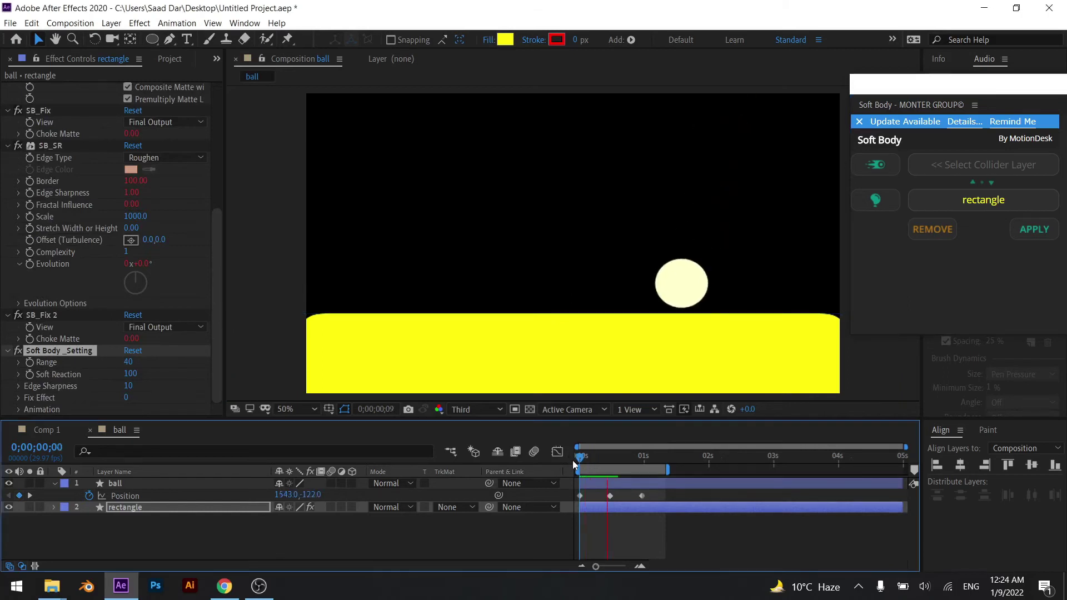
Apply Easy Ease to all the ball's Position keyframes and preview the smoother impact
drag(648, 491, 574, 503)
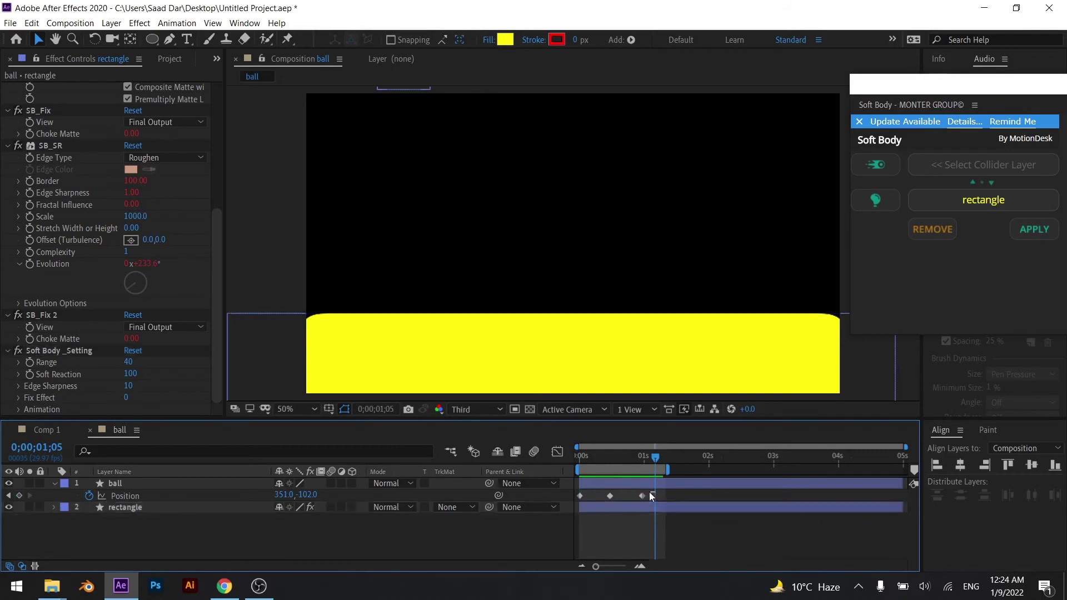
right_click(579, 495)
mouse_move(667, 486)
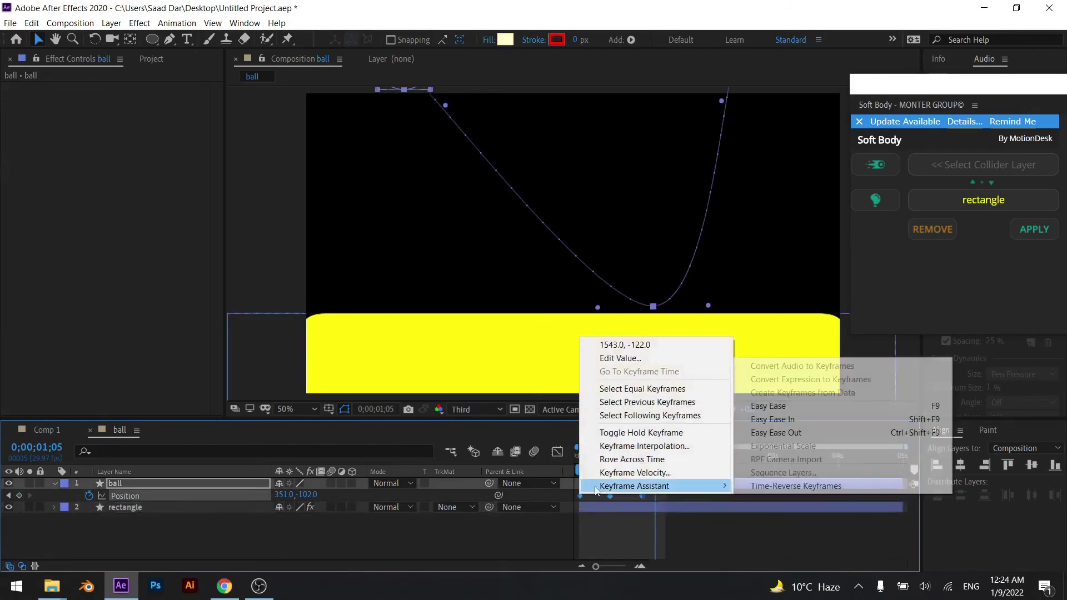
click(778, 406)
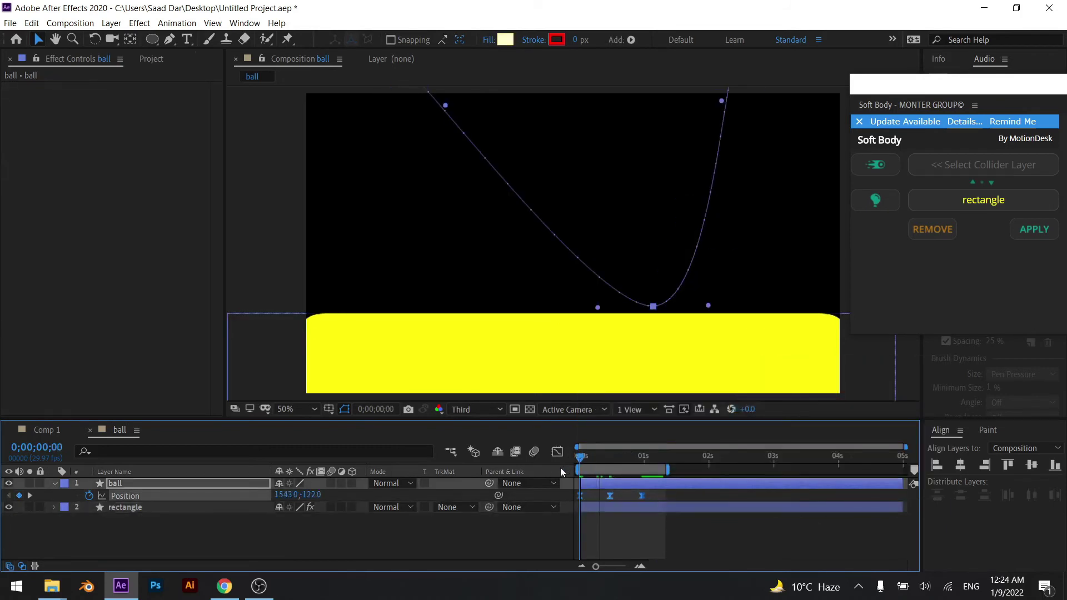
key(space)
key(space)
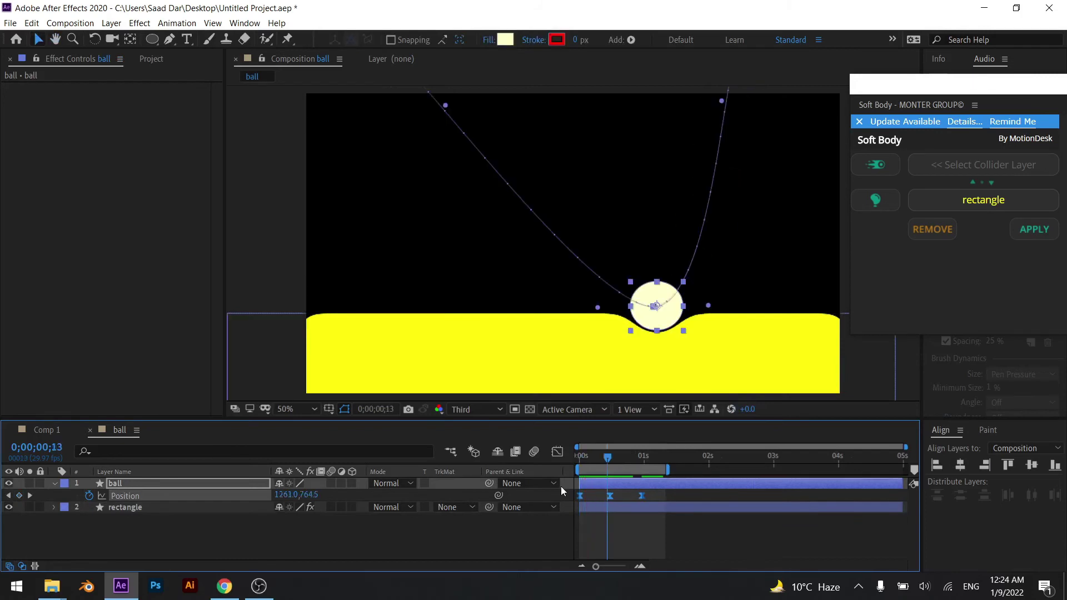
key(space)
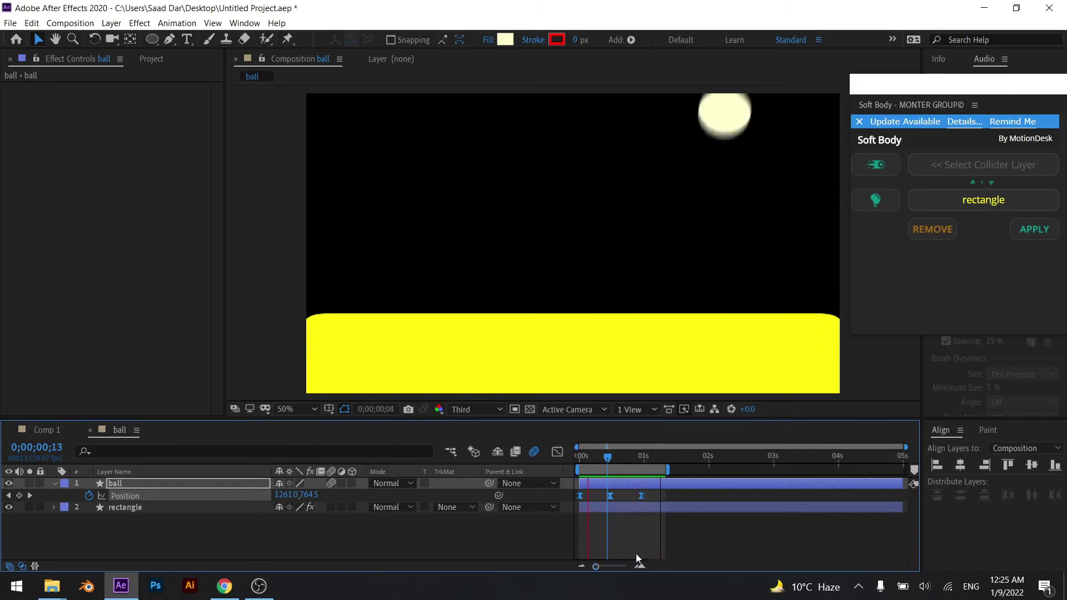
key(space)
At frame 14, raise the floor's Soft Body Range toward 68 and preview the deeper dent
click(610, 455)
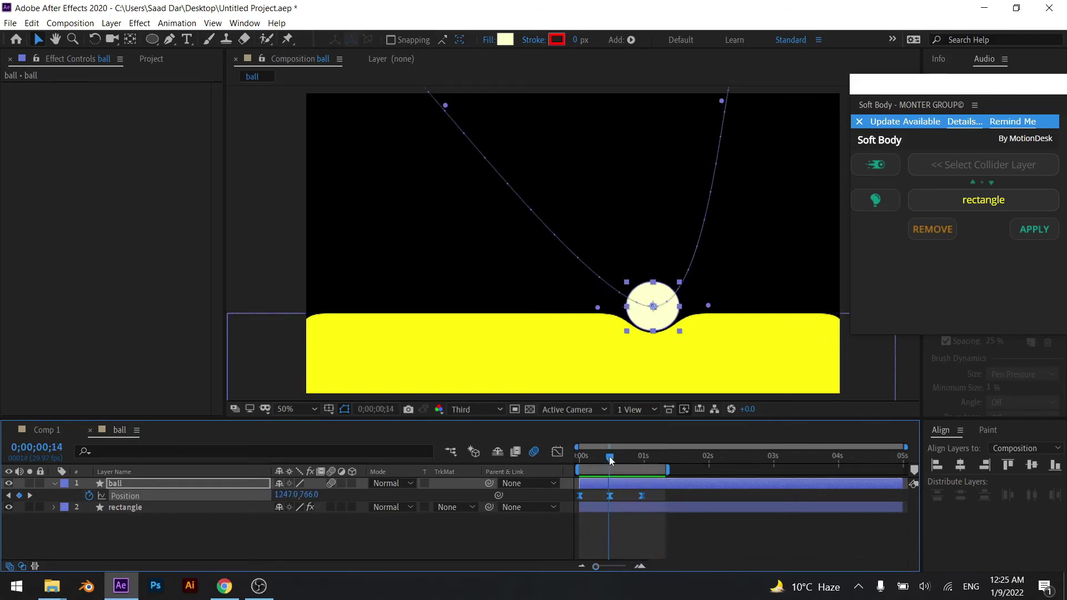
click(205, 508)
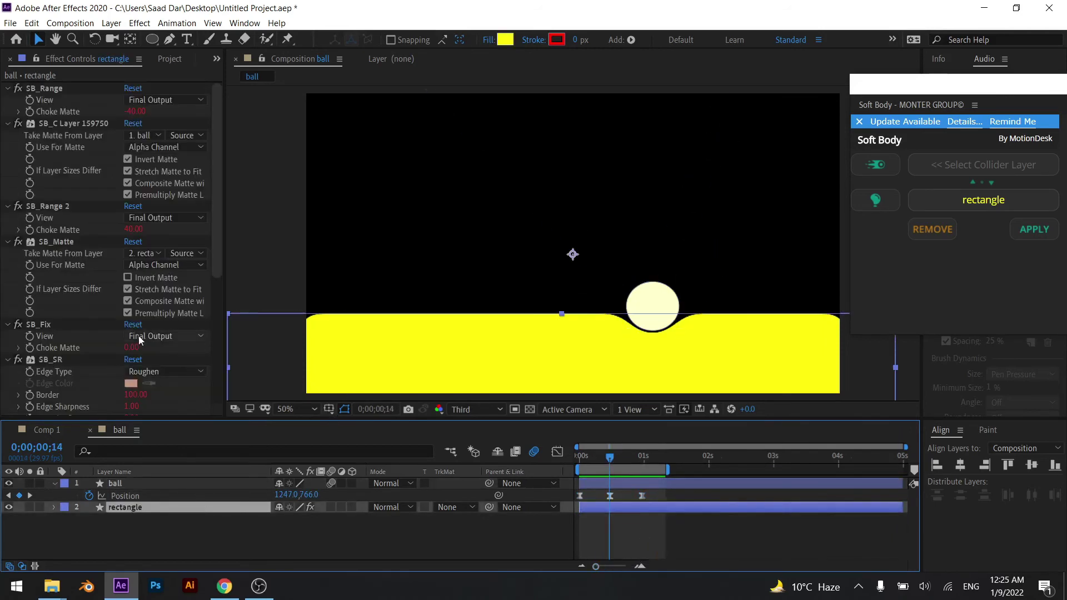
scroll(138, 336, down, 5)
scroll(138, 336, down, 3)
scroll(95, 317, down, 2)
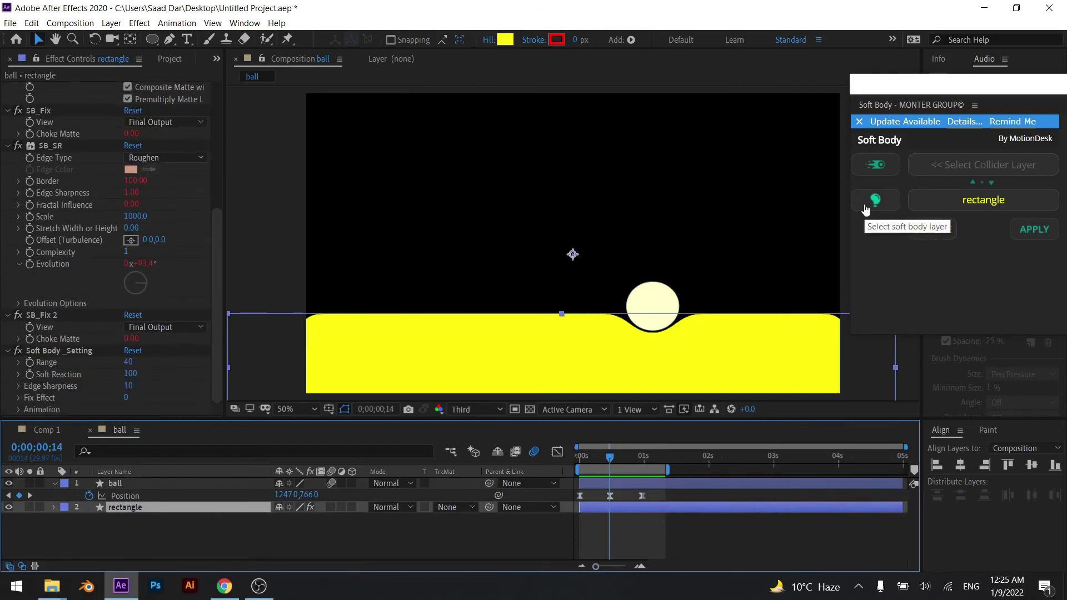
mouse_move(137, 362)
mouse_down()
mouse_move(135, 379)
mouse_move(148, 363)
mouse_move(182, 375)
mouse_up()
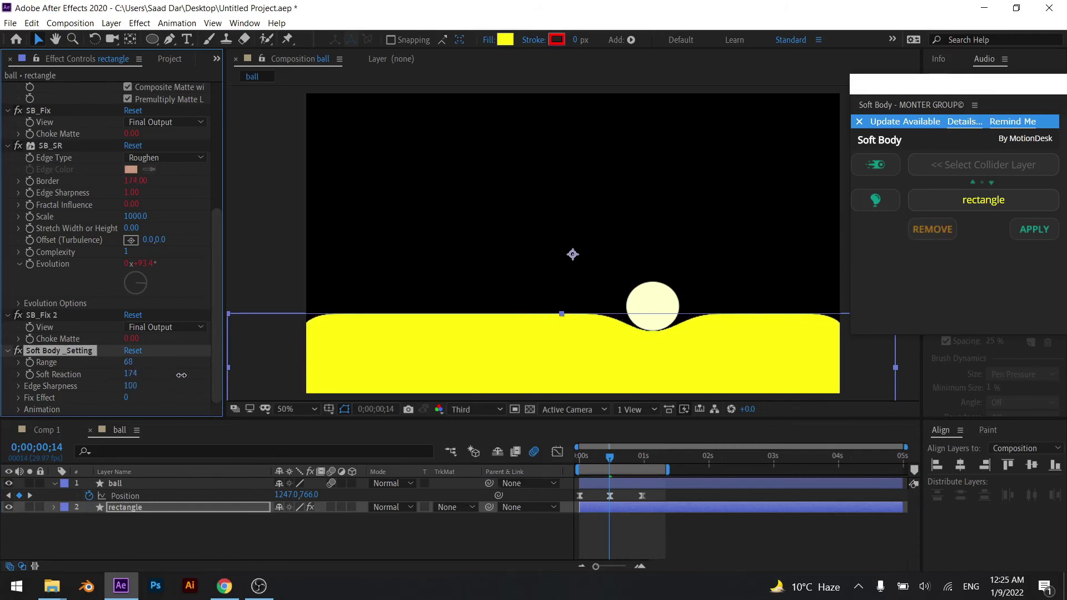
key(space)
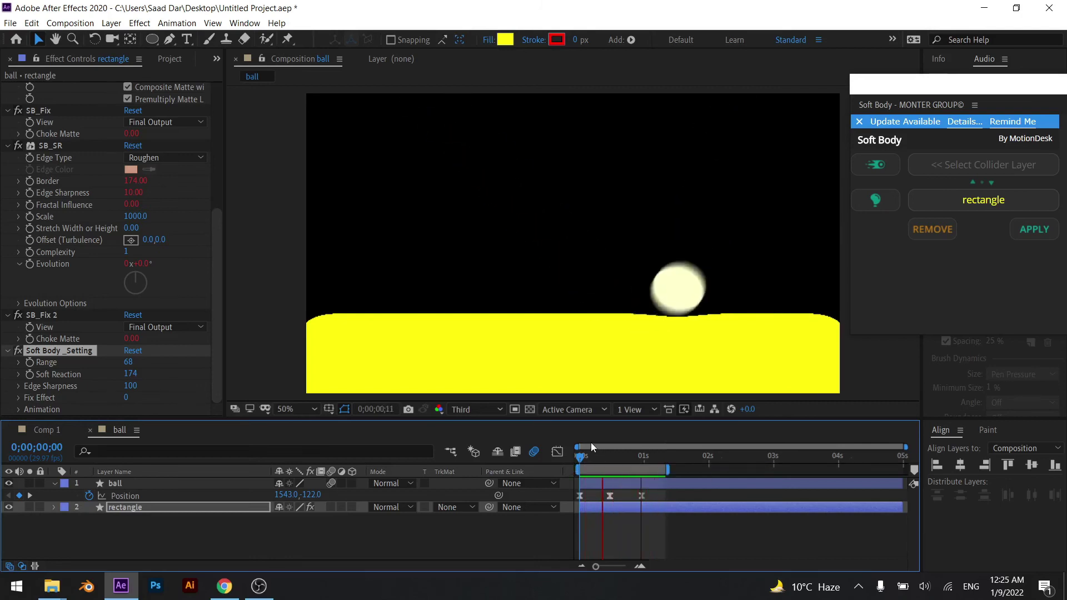
Apply the Dimension - bevel+shadow preset to the yellow floor rectangle layer
key(space)
click(205, 506)
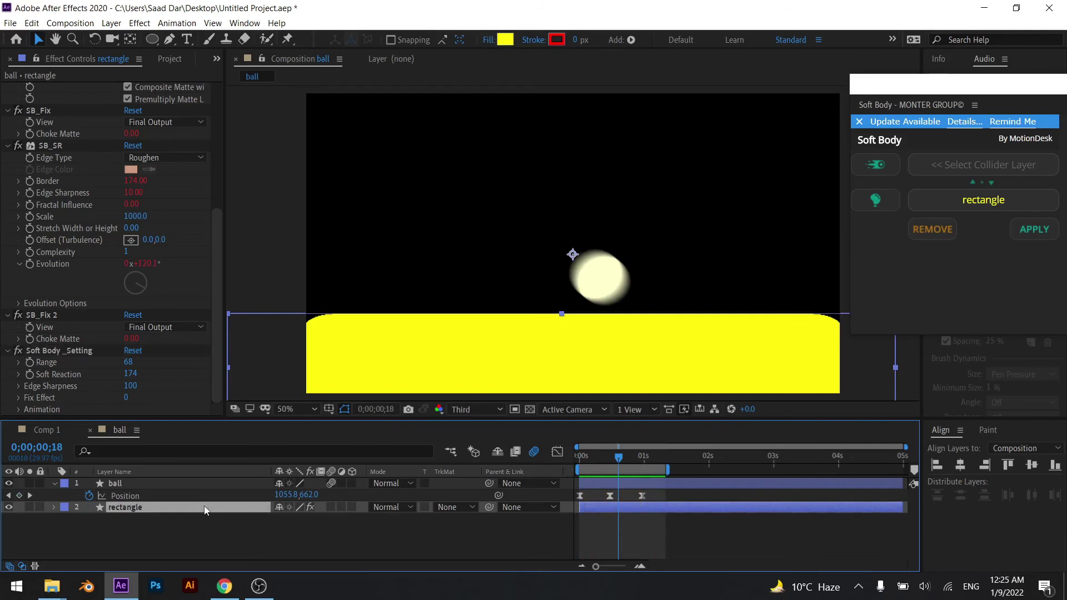
key(ctrl+space)
text(vev)
key(ctrl+a)
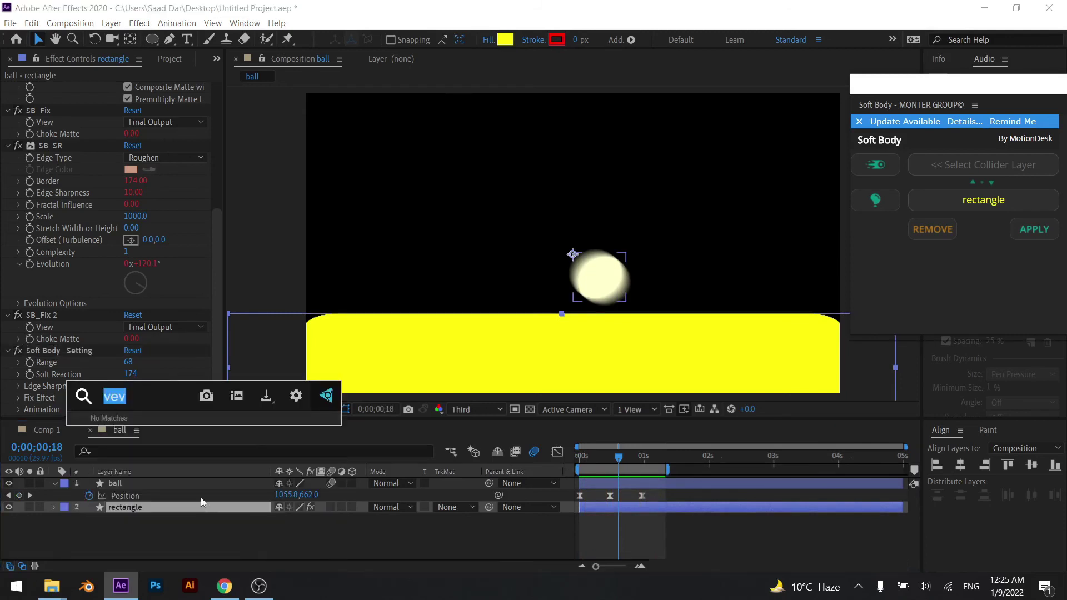
text(beve)
click(201, 493)
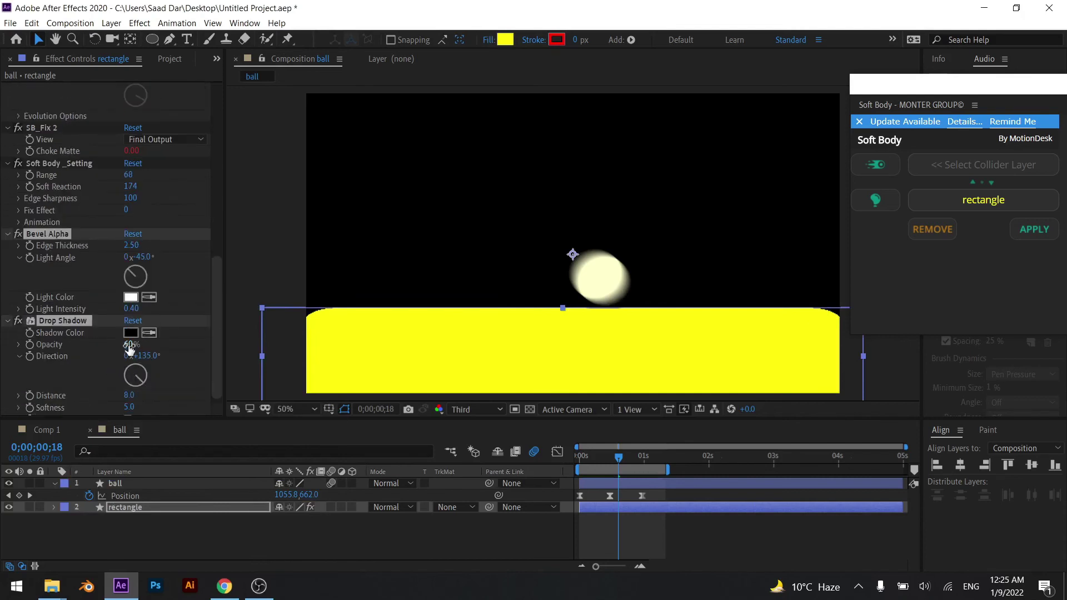
Set the Bevel Alpha light angle to +78° and edge thickness to 9.40
drag(128, 397, 144, 404)
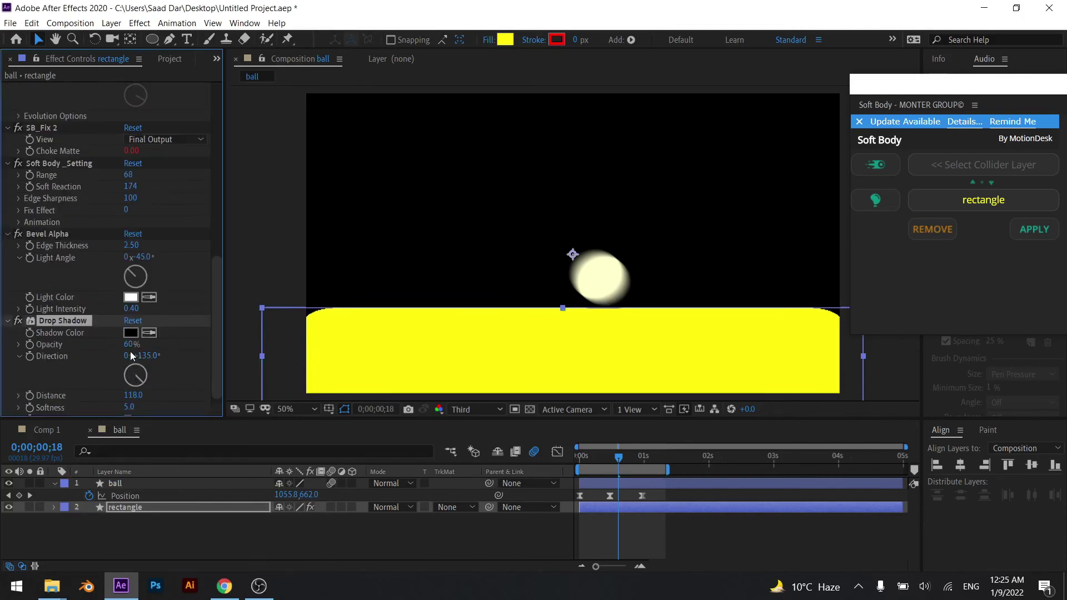
key(ctrl+z)
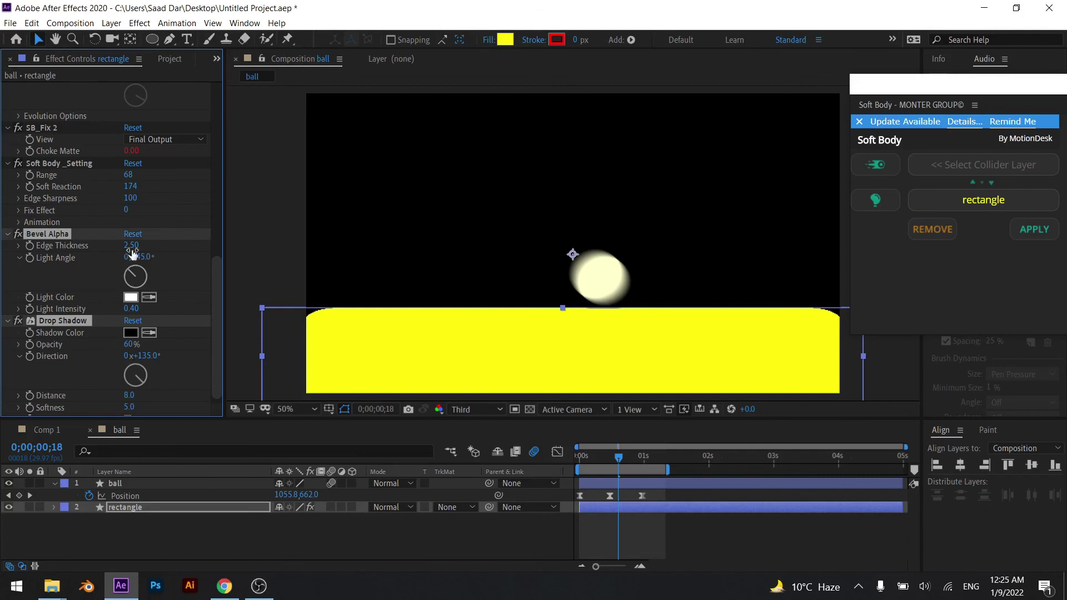
drag(131, 248, 191, 262)
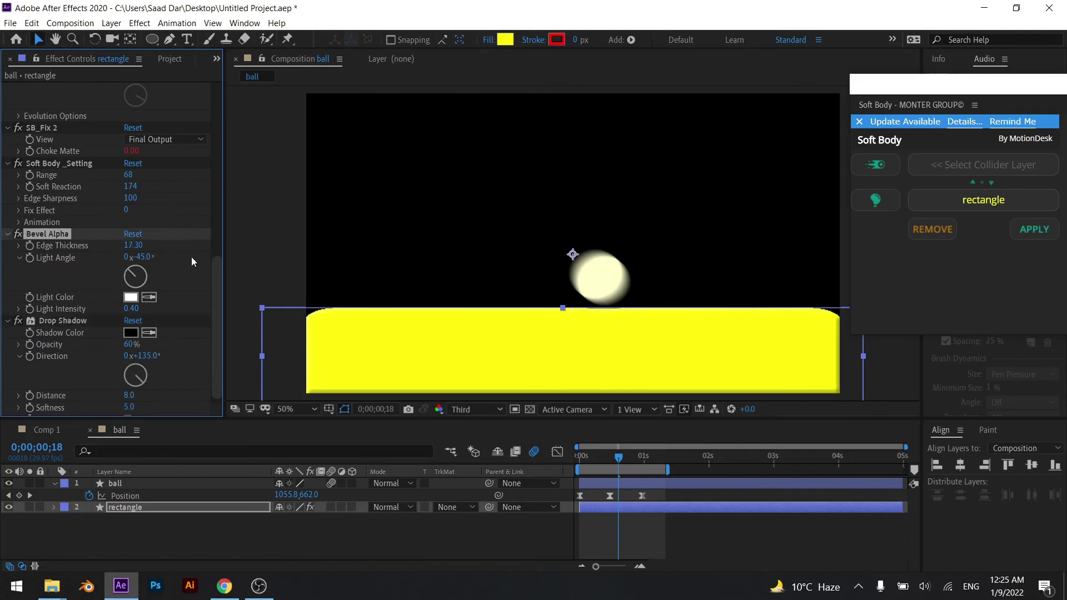
key(ctrl+z)
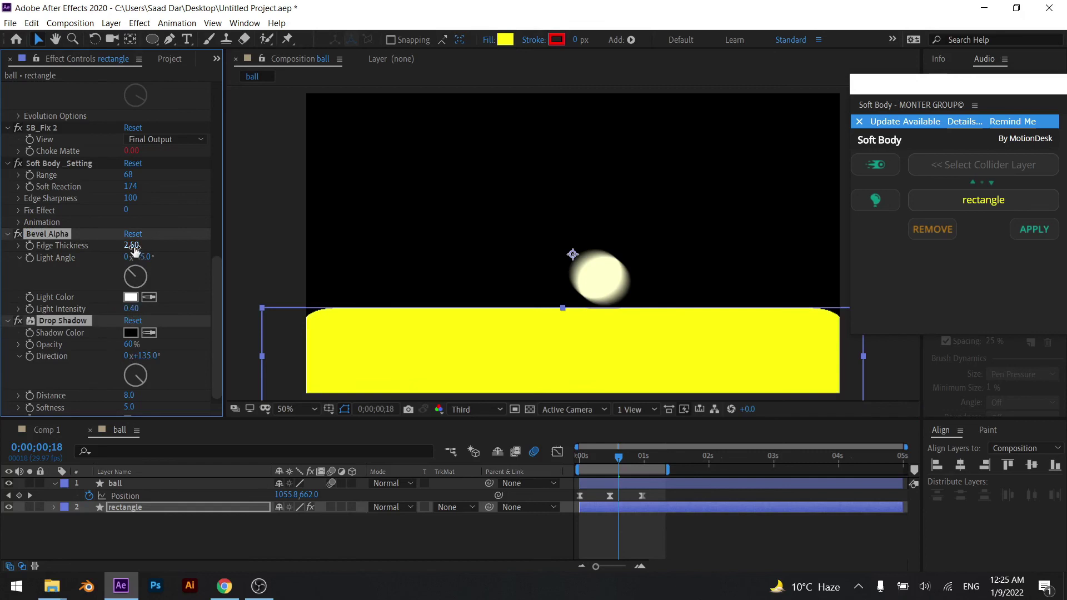
mouse_move(132, 245)
mouse_down()
mouse_move(179, 255)
mouse_move(102, 245)
mouse_up()
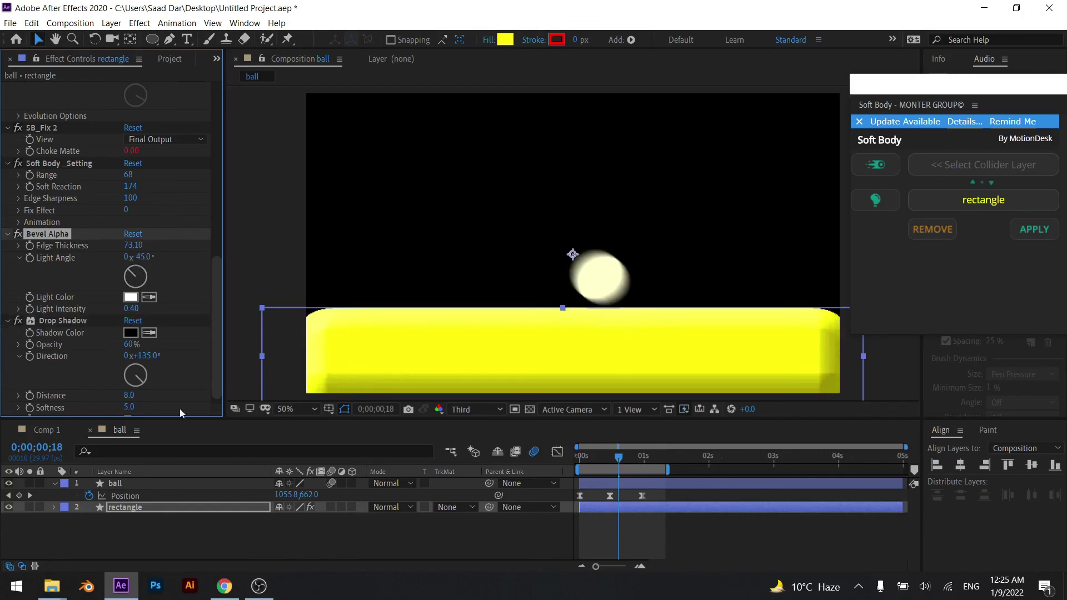
key(ctrl+z)
key(ctrl+z)
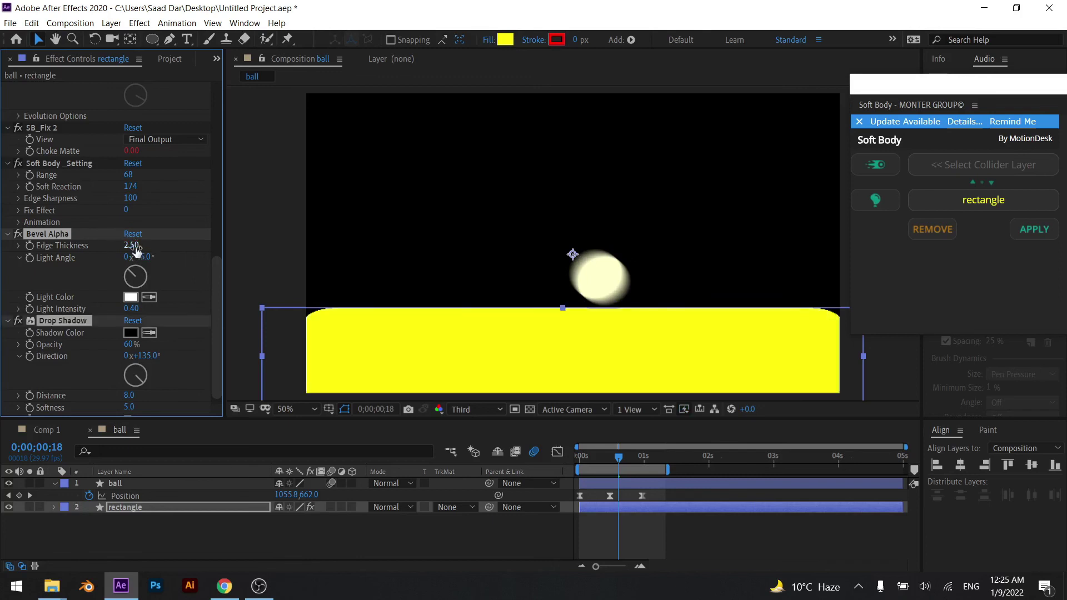
drag(132, 247, 143, 286)
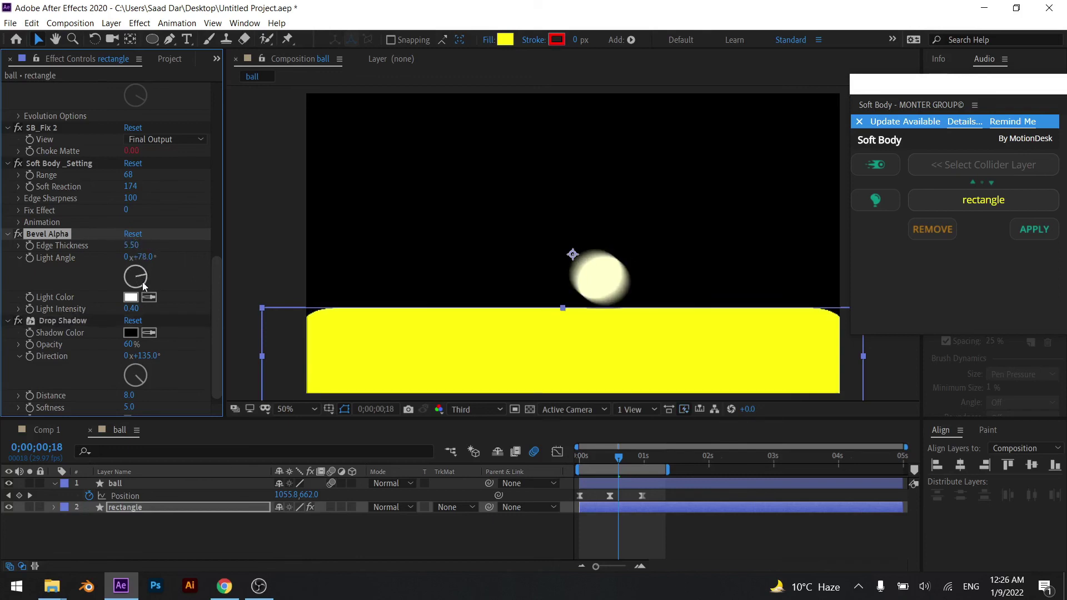
mouse_move(132, 245)
mouse_down()
mouse_move(168, 247)
mouse_move(152, 241)
mouse_up()
click(345, 535)
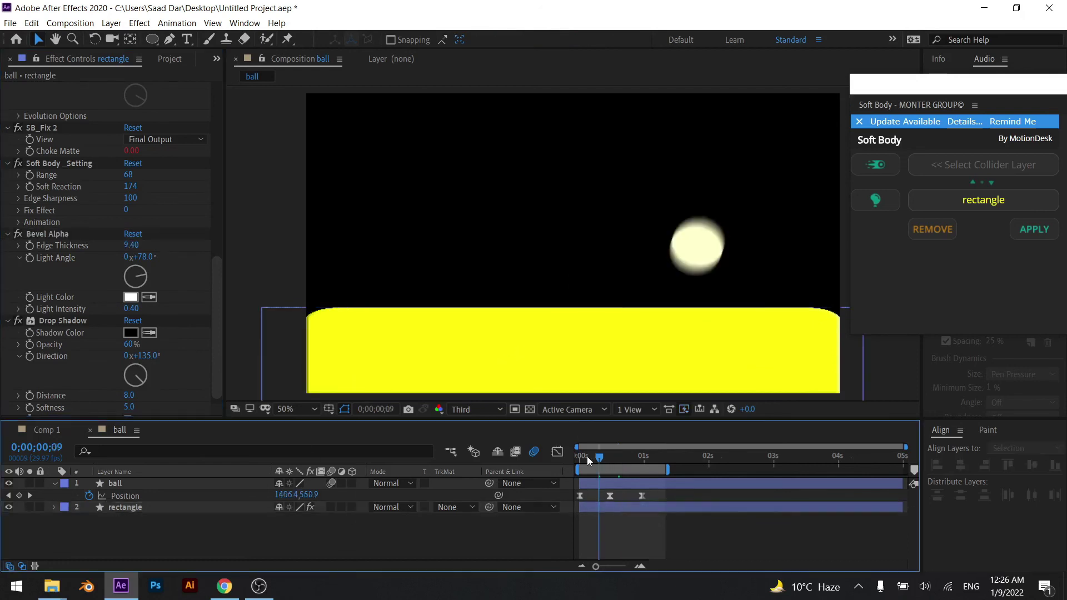
drag(595, 457, 542, 469)
key(space)
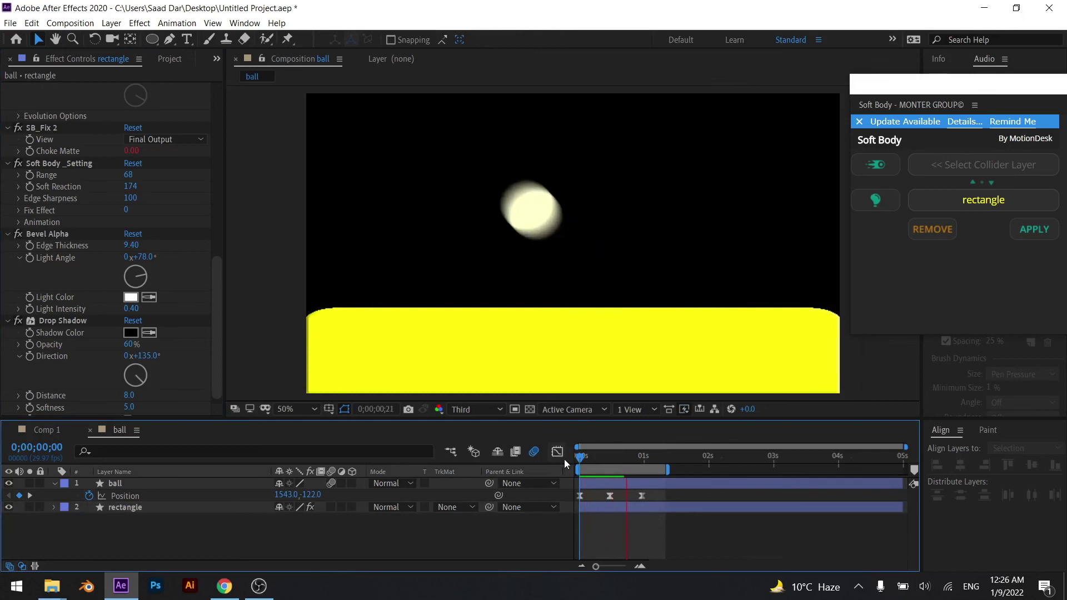